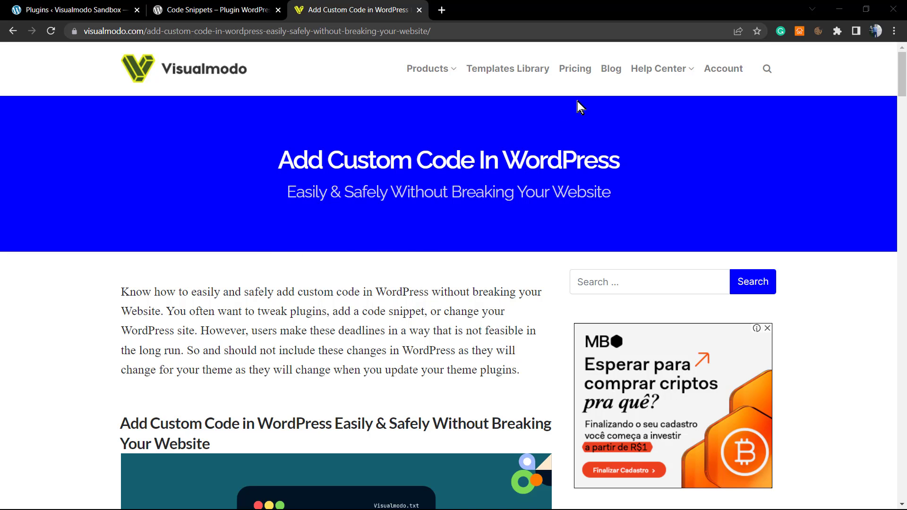
Go to the Visualmodo blog and open the 'Add Custom Code in WordPress Easily & Safely' article
{"action": "left_click", "coordinate": [610, 69]}
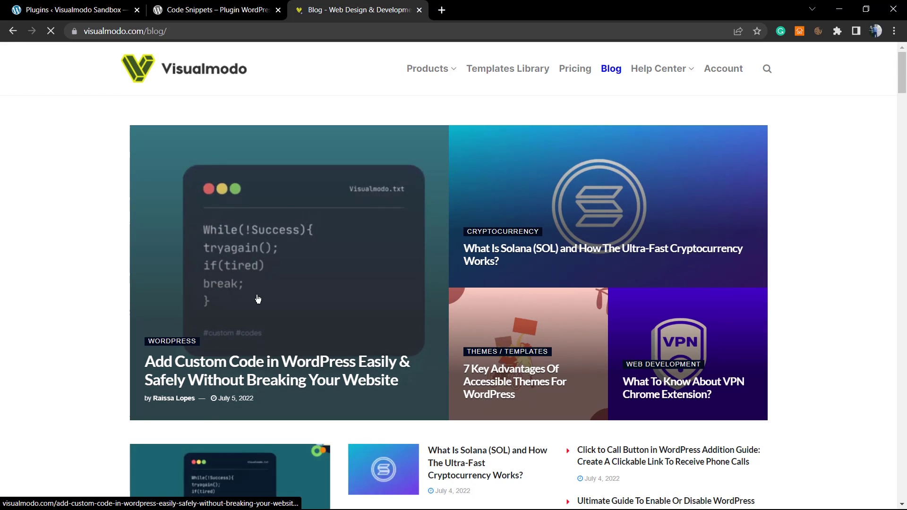
{"action": "left_click", "coordinate": [298, 374]}
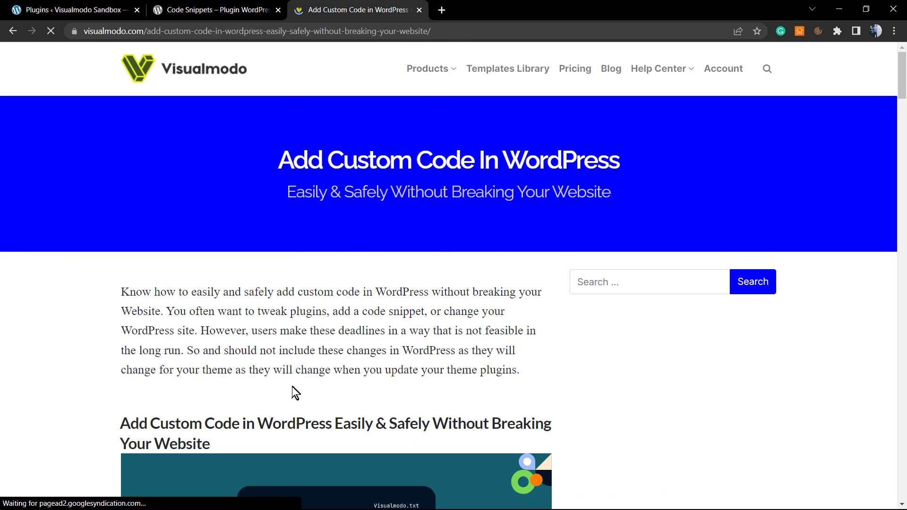
Glance at the Code Snippets plugin page and the installed plugins, then open the admin Dashboard
{"action": "left_click", "coordinate": [223, 10]}
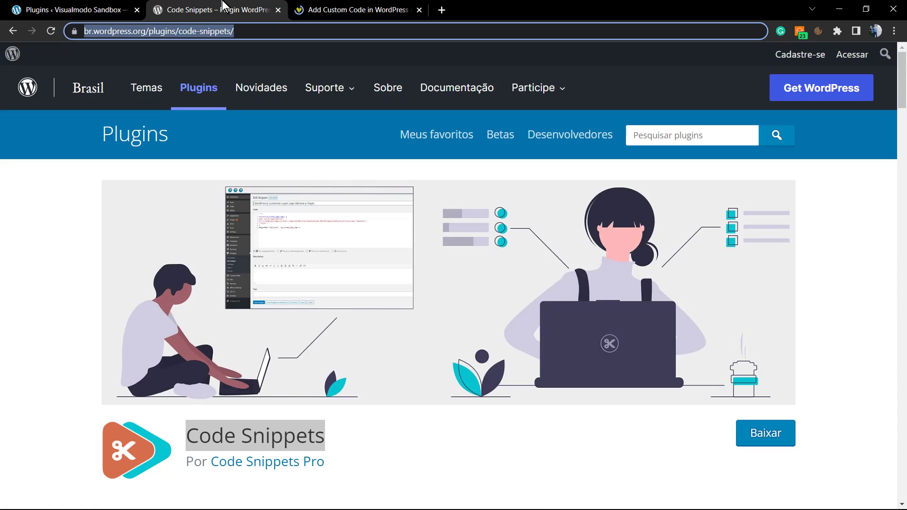
{"action": "left_click", "coordinate": [115, 10]}
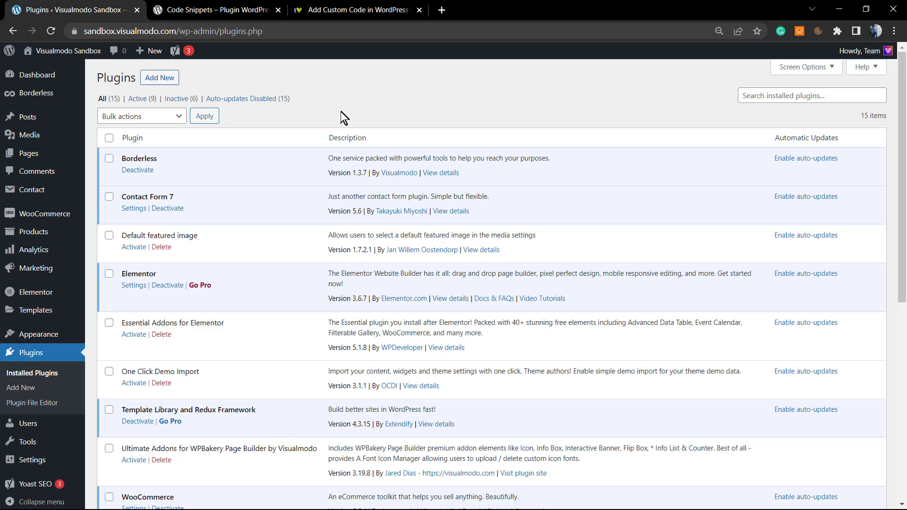
{"action": "left_click", "coordinate": [36, 75]}
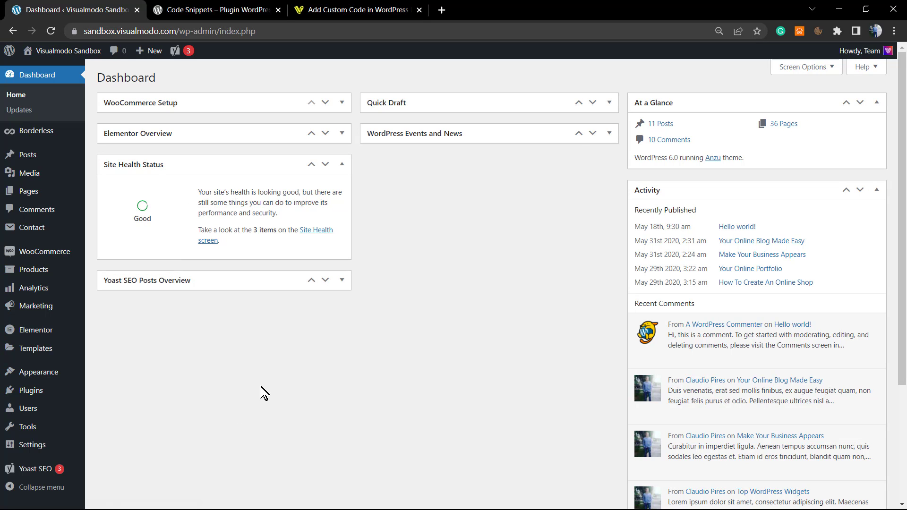
Skim the custom code article and the plugin page, then return to the Dashboard tab
{"action": "left_click", "coordinate": [358, 7]}
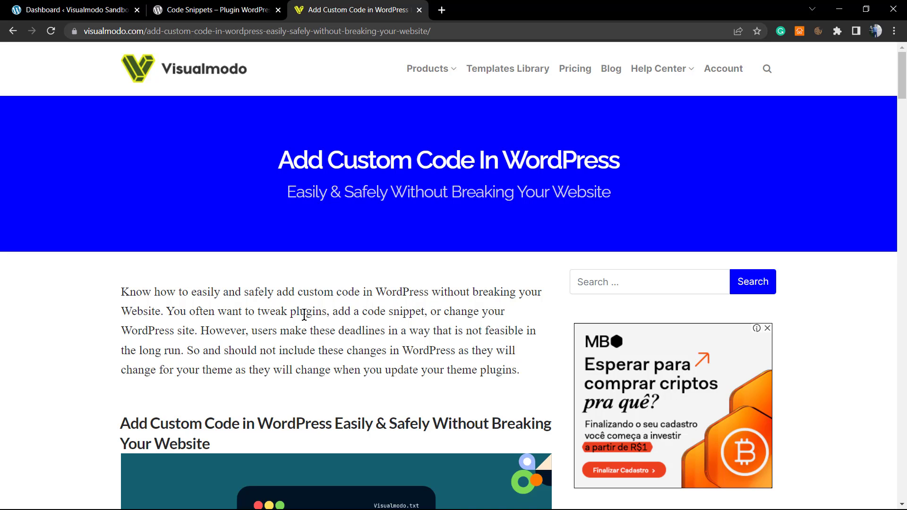
{"action": "scroll", "coordinate": [304, 316], "scroll_direction": "down", "scroll_amount": 1}
{"action": "scroll", "coordinate": [304, 315], "scroll_direction": "up", "scroll_amount": 1}
{"action": "left_click", "coordinate": [189, 9]}
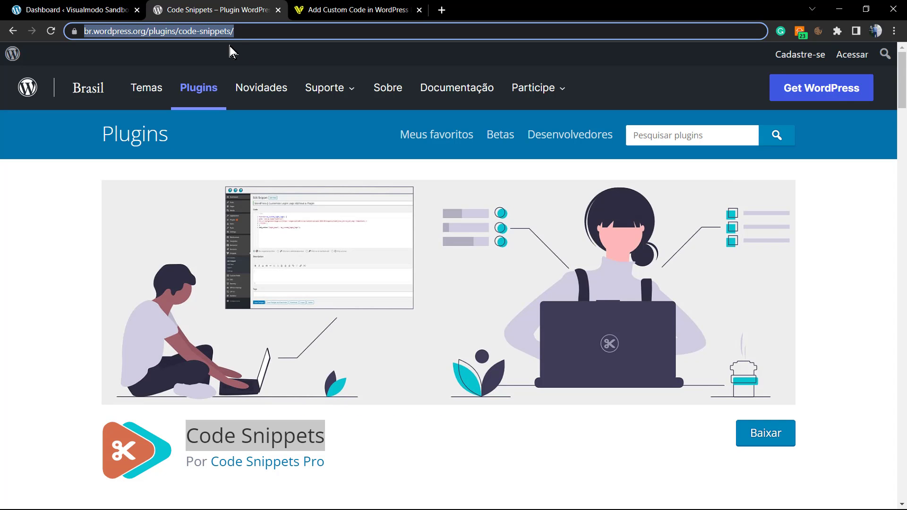
{"action": "left_click", "coordinate": [76, 10]}
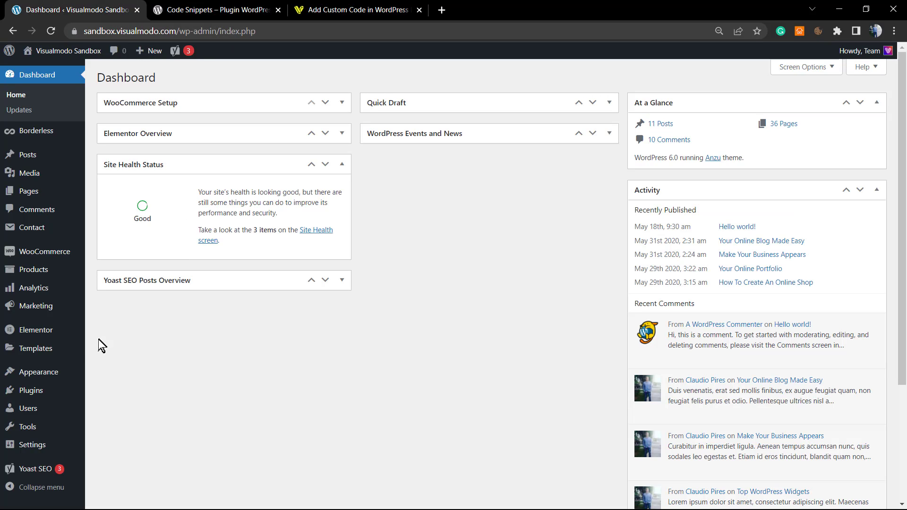
View the Appearance > Theme File Editor, then go to Plugins > Add New
{"action": "mouse_move", "coordinate": [48, 371]}
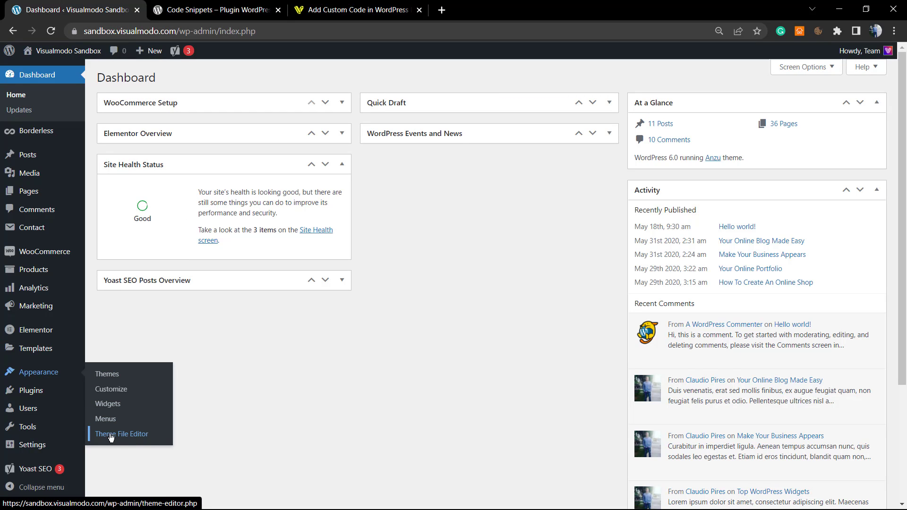
{"action": "left_click", "coordinate": [130, 436]}
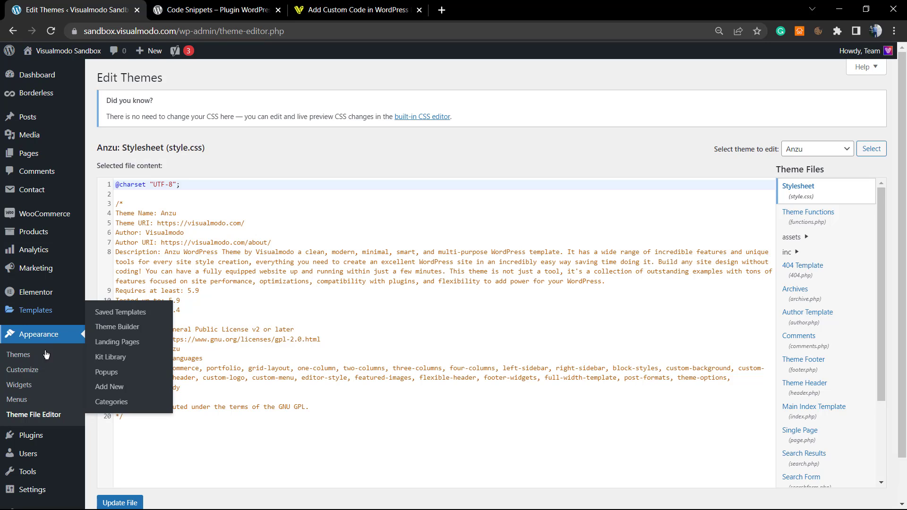
{"action": "mouse_move", "coordinate": [33, 434]}
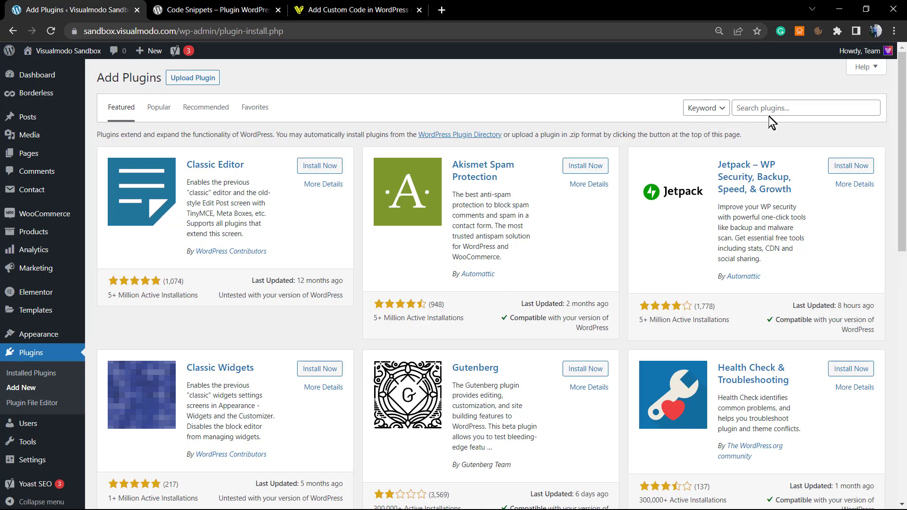
{"action": "left_click", "coordinate": [238, 6]}
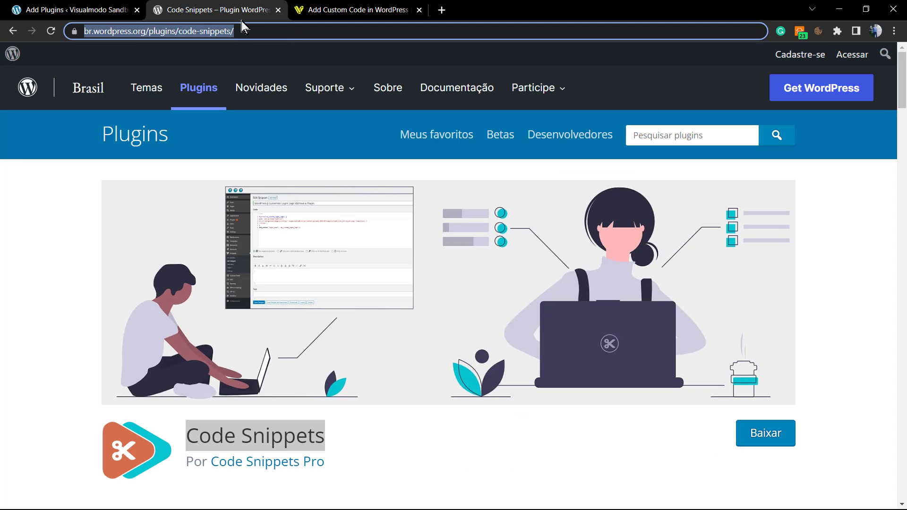
{"action": "double_click", "coordinate": [223, 439]}
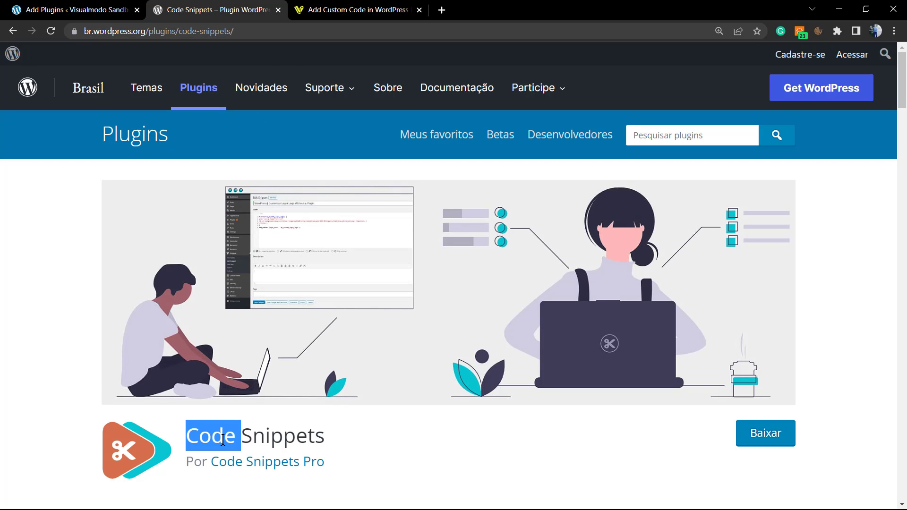
{"action": "left_click", "coordinate": [113, 7]}
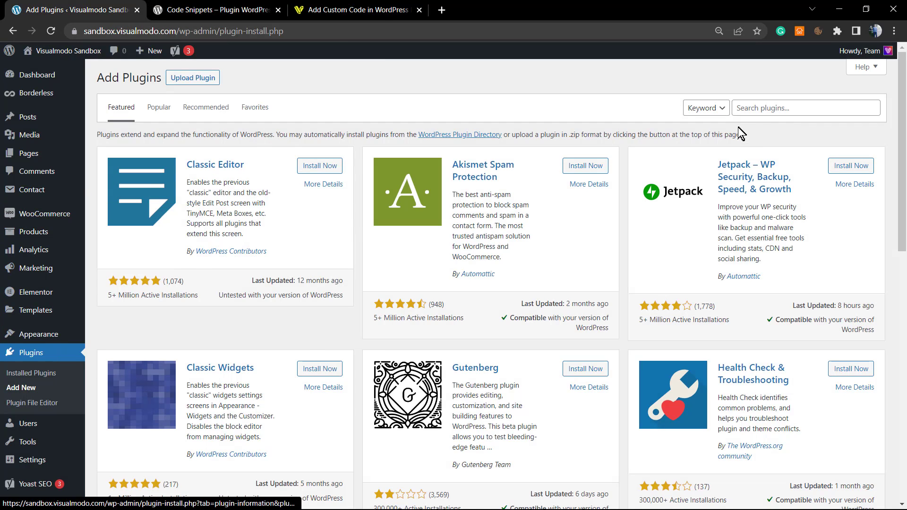
Search the plugin directory for 'Code Snippets'
{"action": "left_click", "coordinate": [764, 109]}
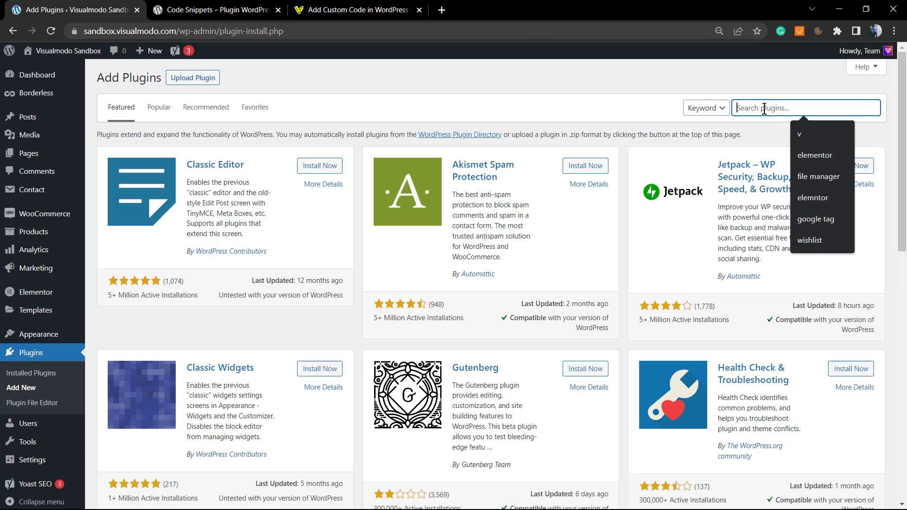
{"action": "type", "text": "code sn"}
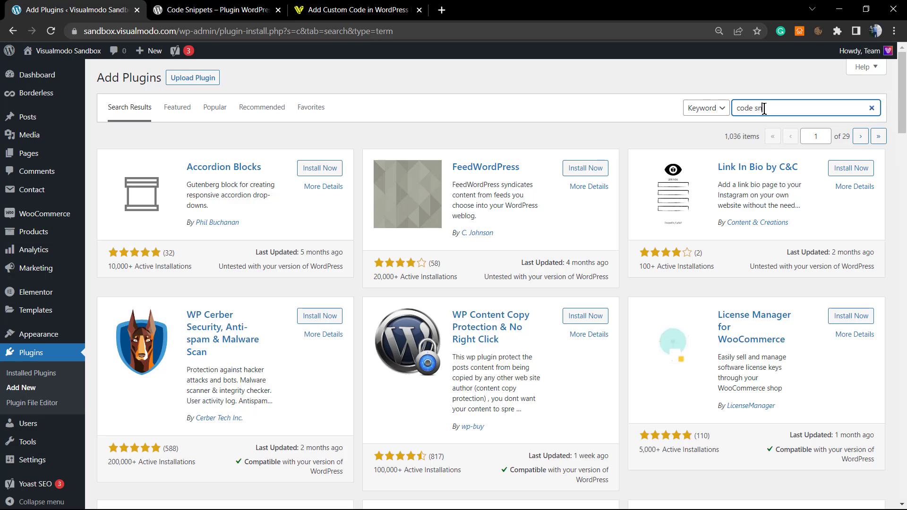
{"action": "type", "text": "ip"}
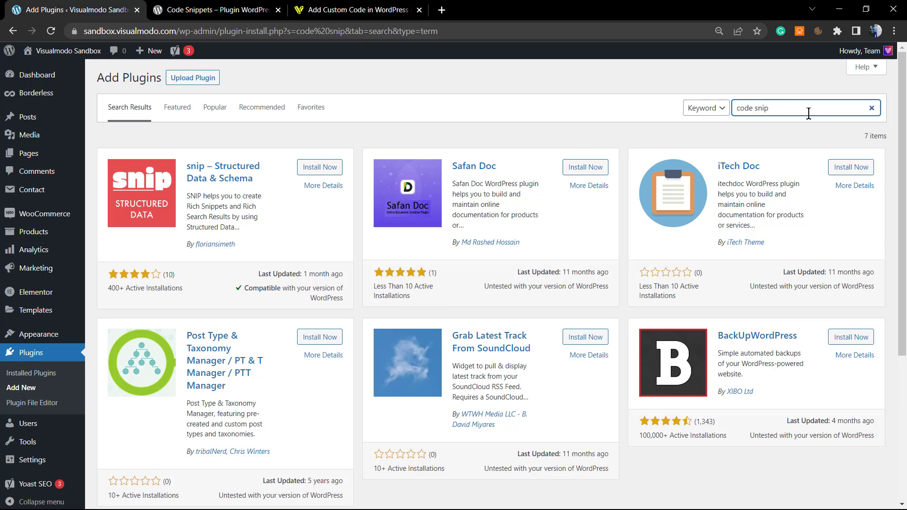
{"action": "type", "text": "p"}
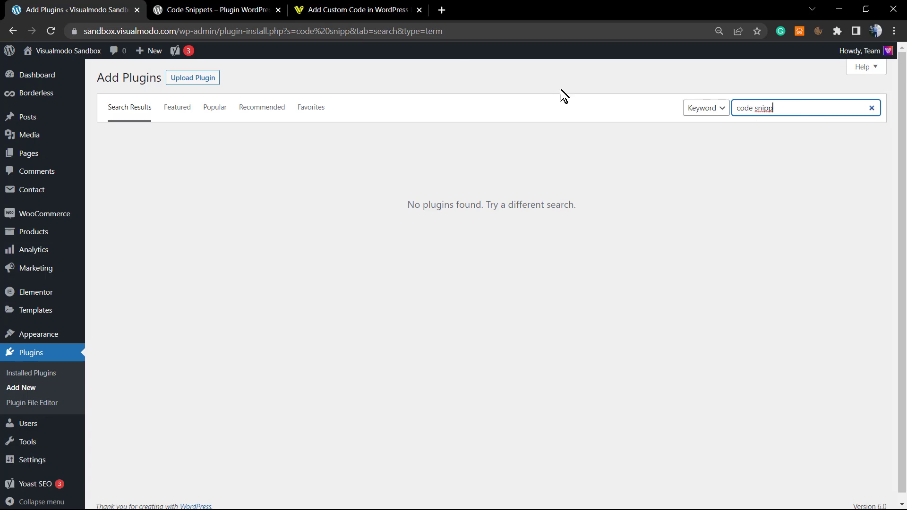
{"action": "left_click", "coordinate": [193, 6]}
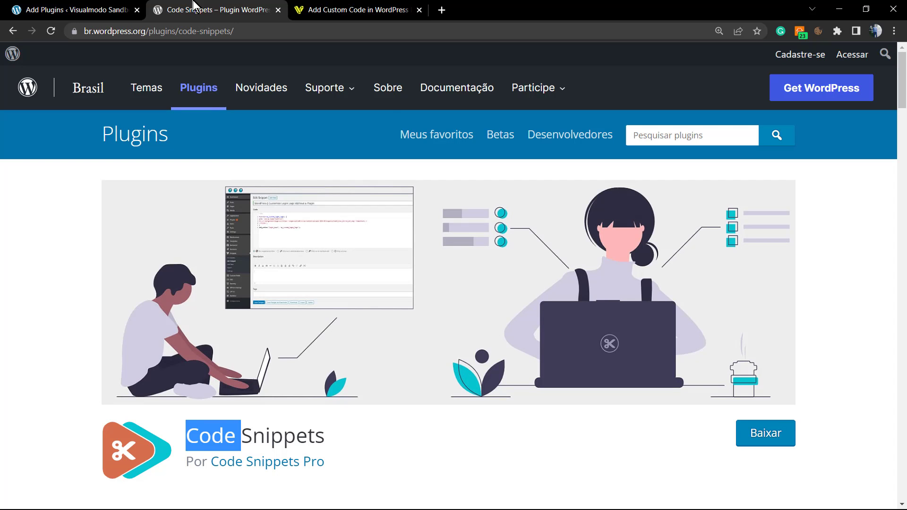
{"action": "triple_click", "coordinate": [289, 444]}
{"action": "left_click_drag", "start_coordinate": [286, 442], "coordinate": [740, 105]}
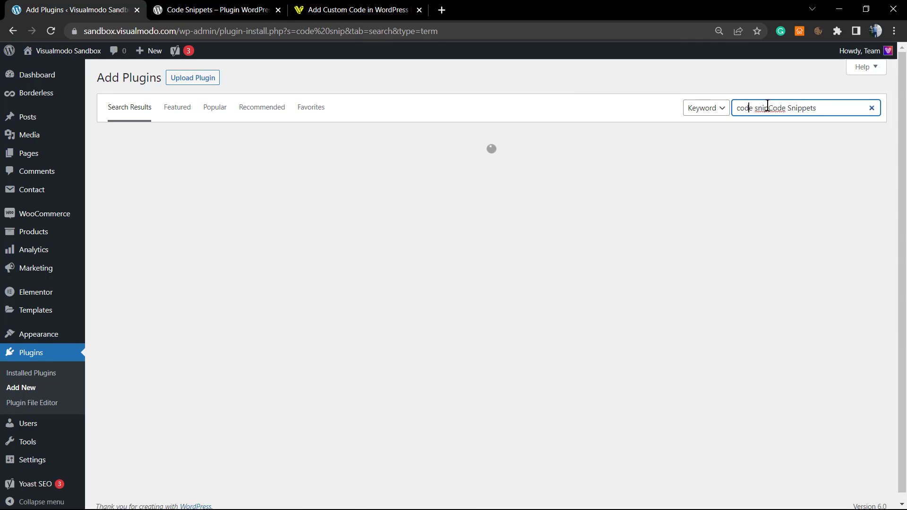
{"action": "left_click_drag", "start_coordinate": [768, 106], "coordinate": [733, 108]}
{"action": "key", "text": "BackSpace"}
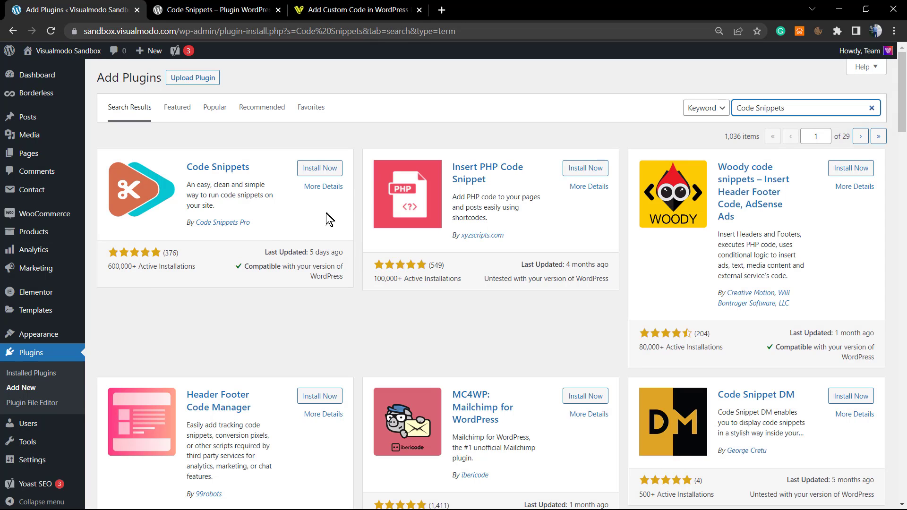
Zoom the results page in and install the Code Snippets plugin
{"action": "key", "text": "ctrl+plus"}
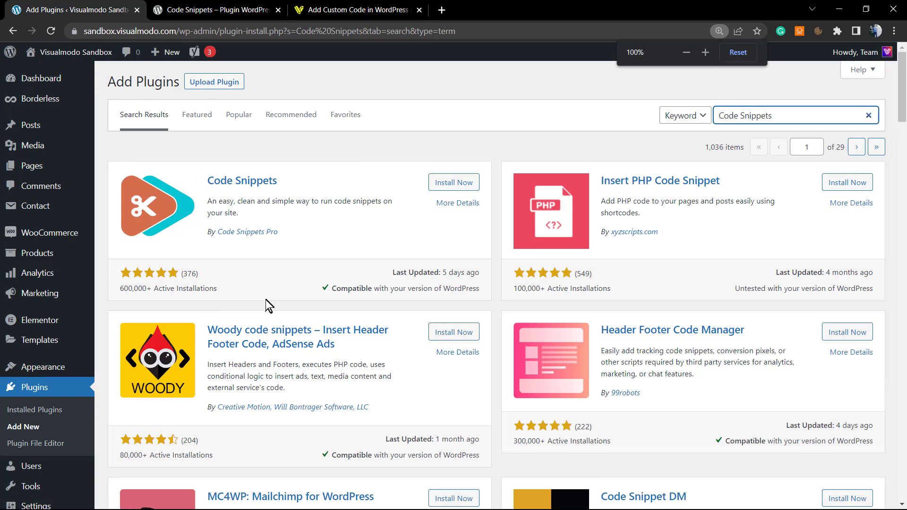
{"action": "key", "text": "ctrl+plus"}
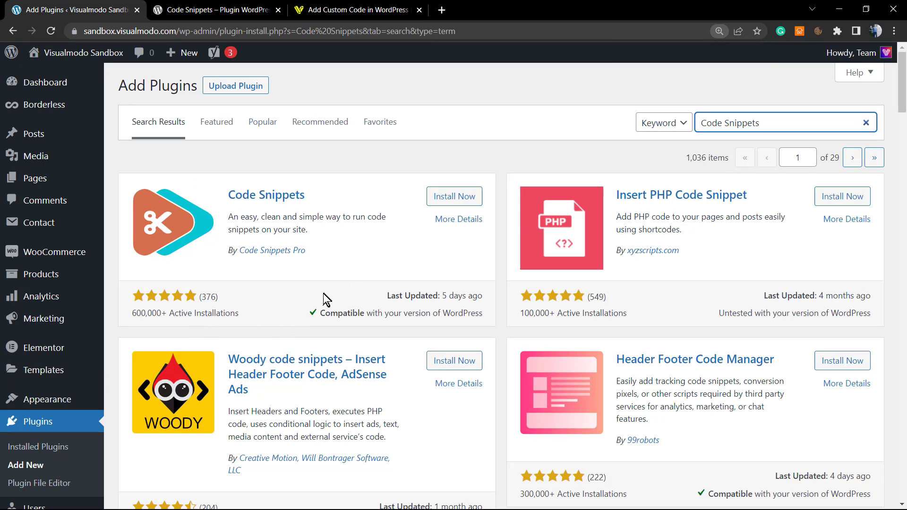
{"action": "mouse_move", "coordinate": [306, 251]}
{"action": "left_mouse_down"}
{"action": "mouse_move", "coordinate": [237, 251]}
{"action": "mouse_move", "coordinate": [310, 251]}
{"action": "left_mouse_up"}
{"action": "left_click", "coordinate": [470, 196]}
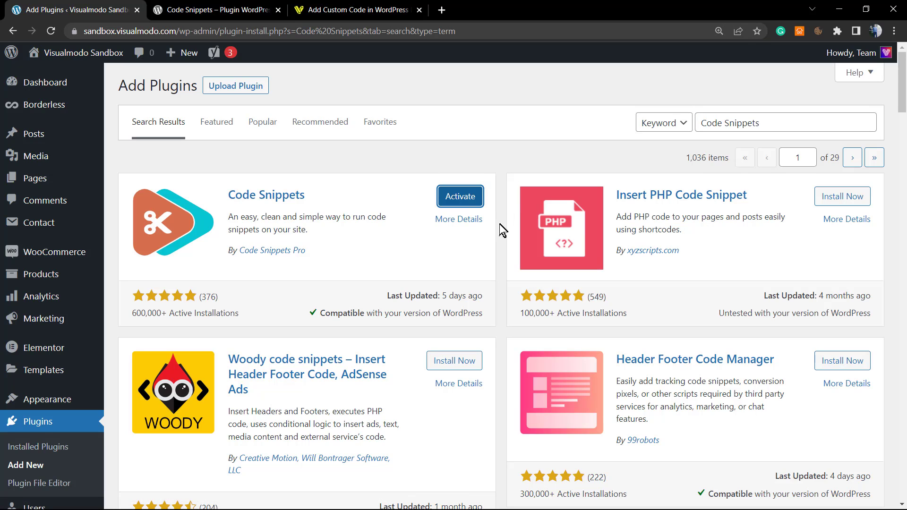
Activate Code Snippets and open its Settings link from the Installed Plugins list
{"action": "left_click", "coordinate": [457, 196]}
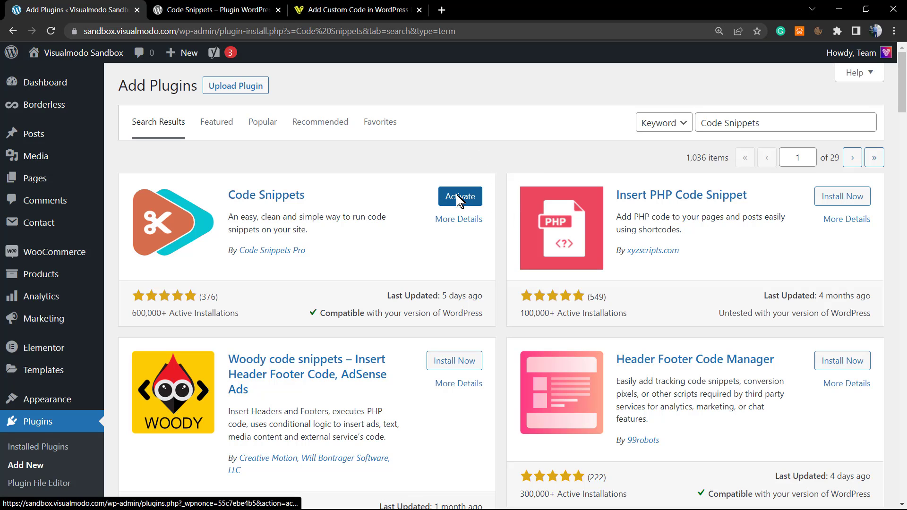
{"action": "left_click", "coordinate": [458, 195]}
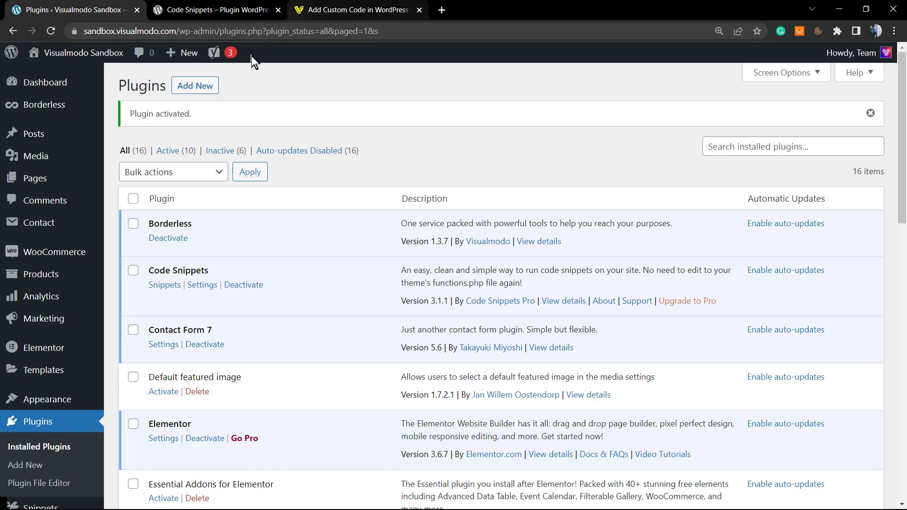
{"action": "scroll", "coordinate": [238, 299], "scroll_direction": "down", "scroll_amount": 1}
{"action": "scroll", "coordinate": [235, 301], "scroll_direction": "up", "scroll_amount": 1}
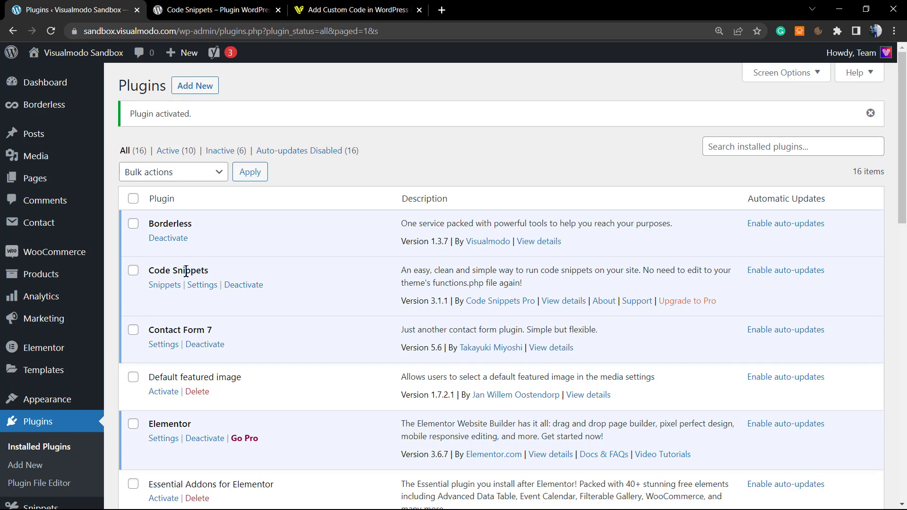
{"action": "triple_click", "coordinate": [186, 272]}
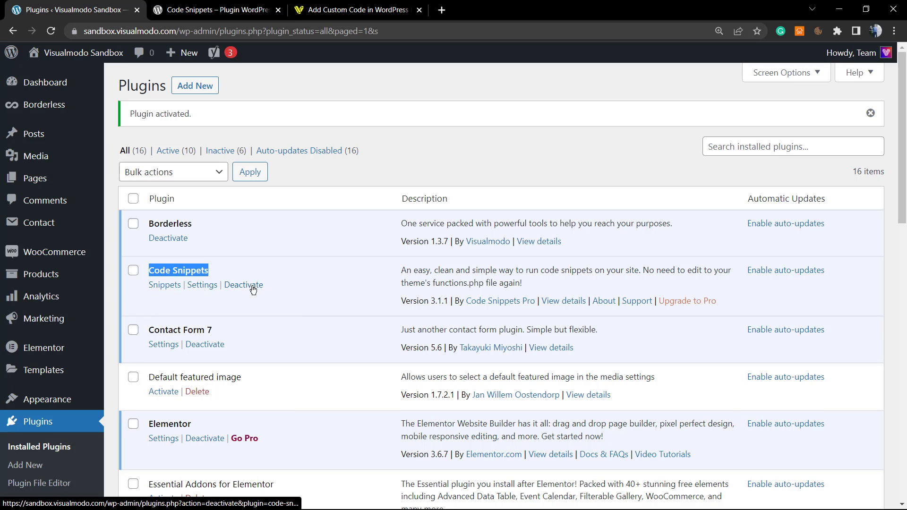
{"action": "left_click", "coordinate": [201, 286]}
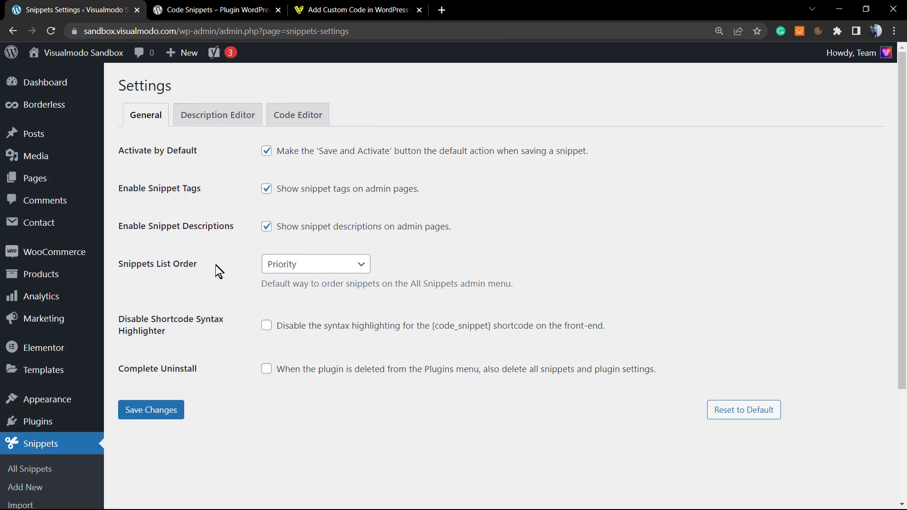
Zoom in and review the General settings, including Complete Uninstall
{"action": "key", "text": "ctrl+plus"}
{"action": "key", "text": "ctrl+plus"}
{"action": "key", "text": "ctrl+plus"}
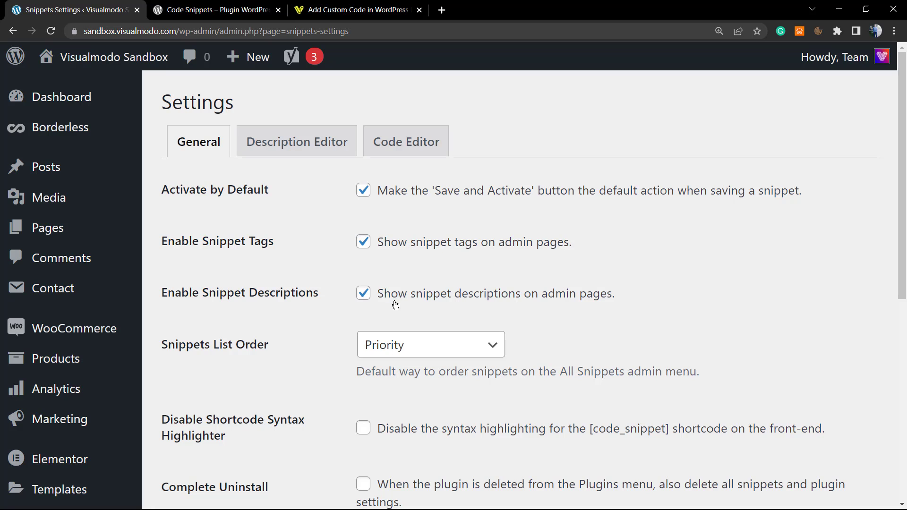
{"action": "scroll", "coordinate": [313, 348], "scroll_direction": "down", "scroll_amount": 1}
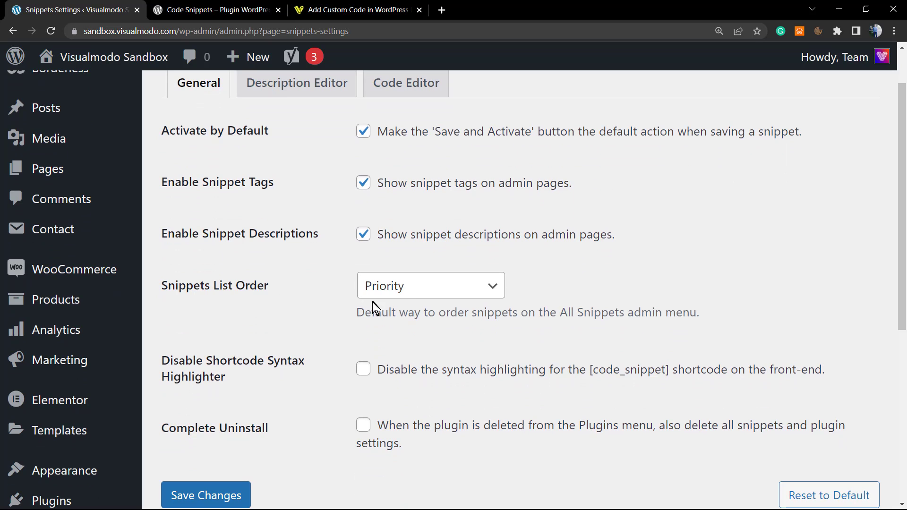
{"action": "scroll", "coordinate": [211, 356], "scroll_direction": "down", "scroll_amount": 1}
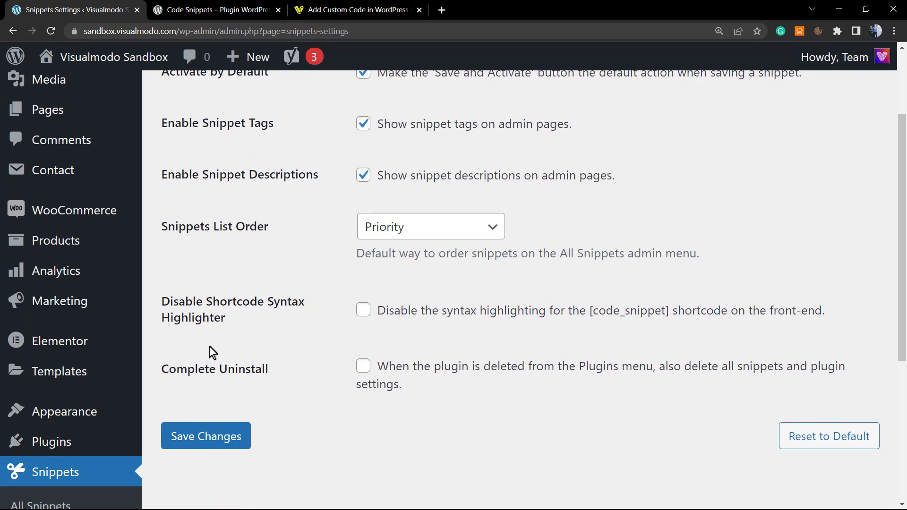
{"action": "triple_click", "coordinate": [182, 371]}
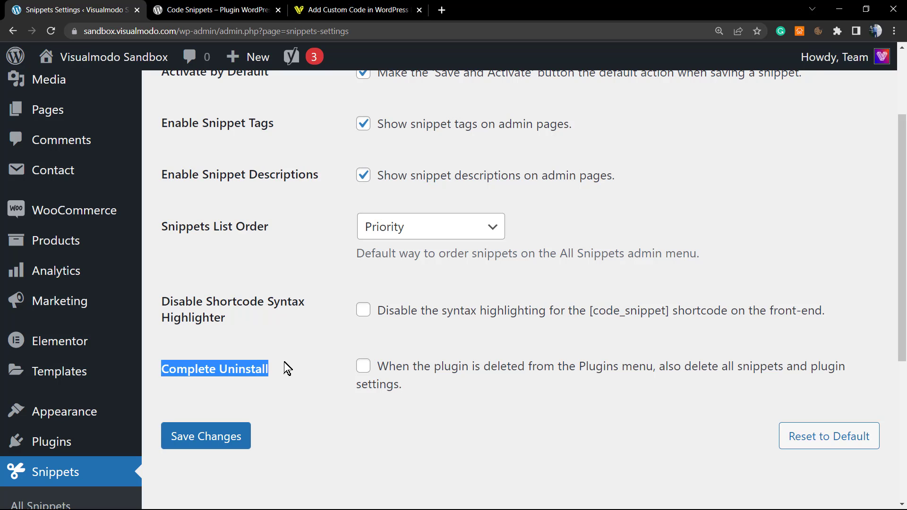
{"action": "scroll", "coordinate": [283, 360], "scroll_direction": "up", "scroll_amount": 3}
{"action": "scroll", "coordinate": [530, 358], "scroll_direction": "down", "scroll_amount": 5}
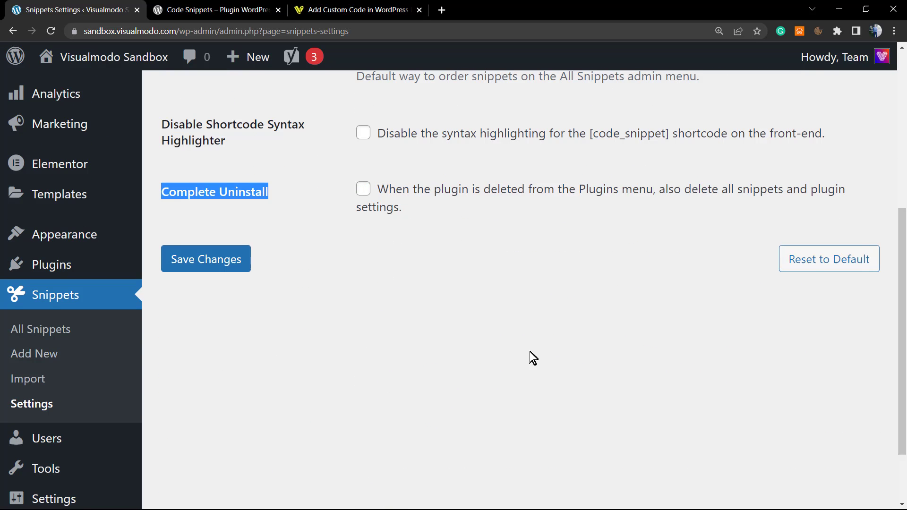
{"action": "scroll", "coordinate": [497, 298], "scroll_direction": "up", "scroll_amount": 1}
{"action": "scroll", "coordinate": [497, 298], "scroll_direction": "up", "scroll_amount": 5}
{"action": "scroll", "coordinate": [684, 281], "scroll_direction": "down", "scroll_amount": 8}
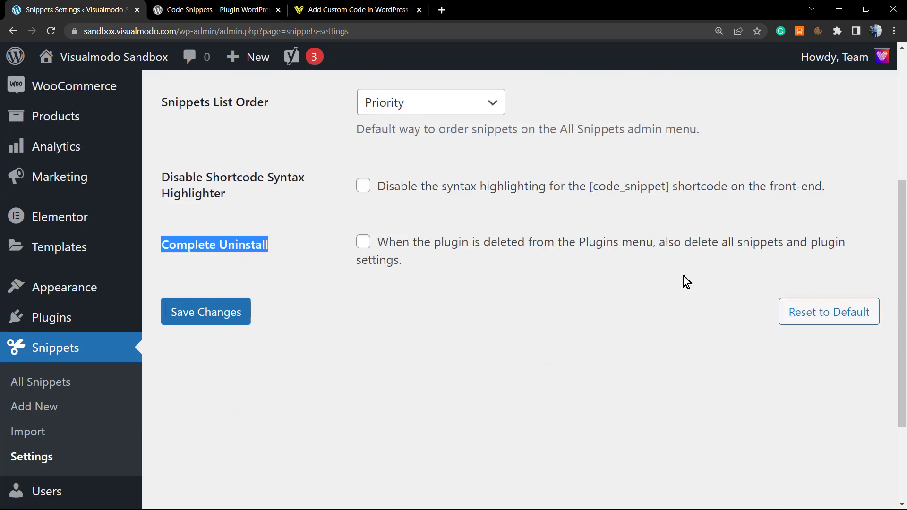
{"action": "scroll", "coordinate": [419, 253], "scroll_direction": "up", "scroll_amount": 6}
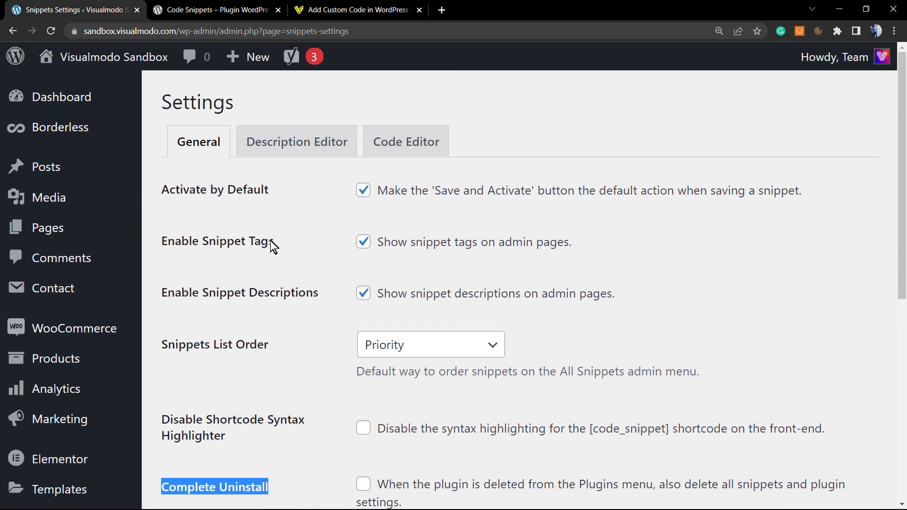
View the Description Editor settings, then the Code Editor settings and its code preview
{"action": "left_click", "coordinate": [283, 152]}
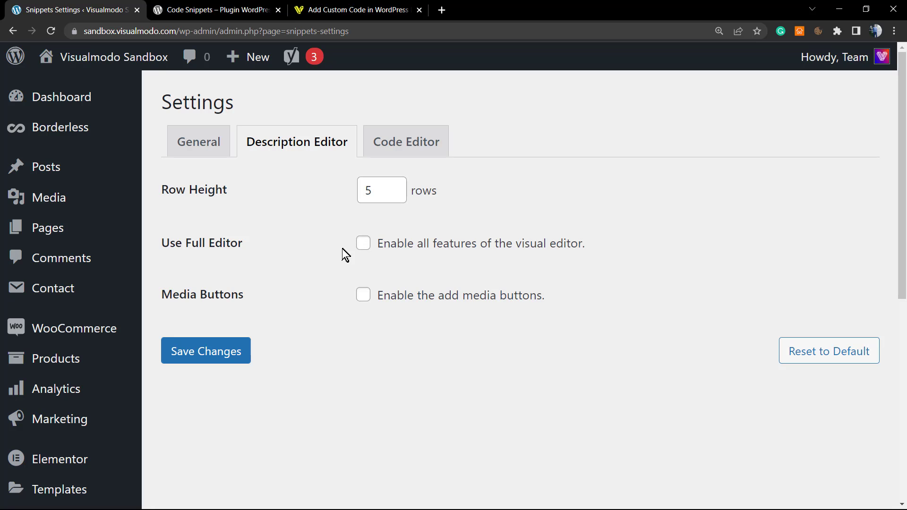
{"action": "left_click", "coordinate": [391, 145]}
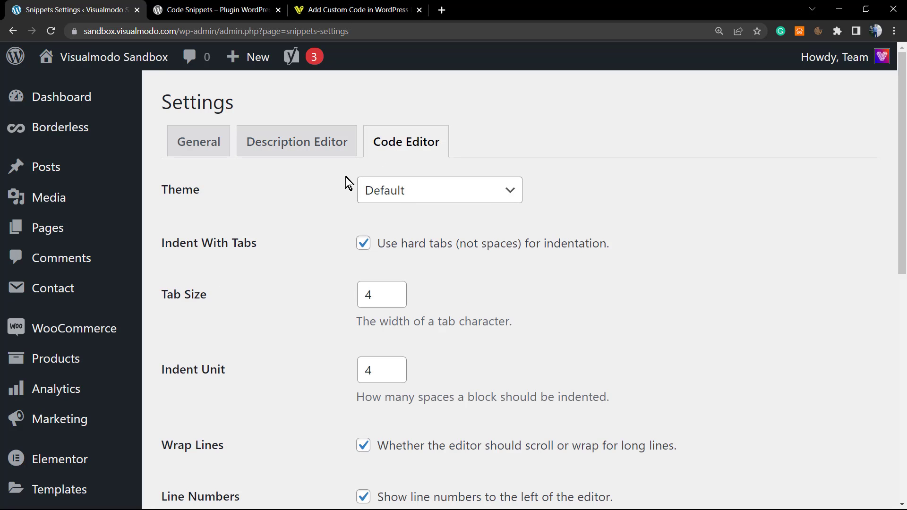
{"action": "scroll", "coordinate": [371, 282], "scroll_direction": "down", "scroll_amount": 7}
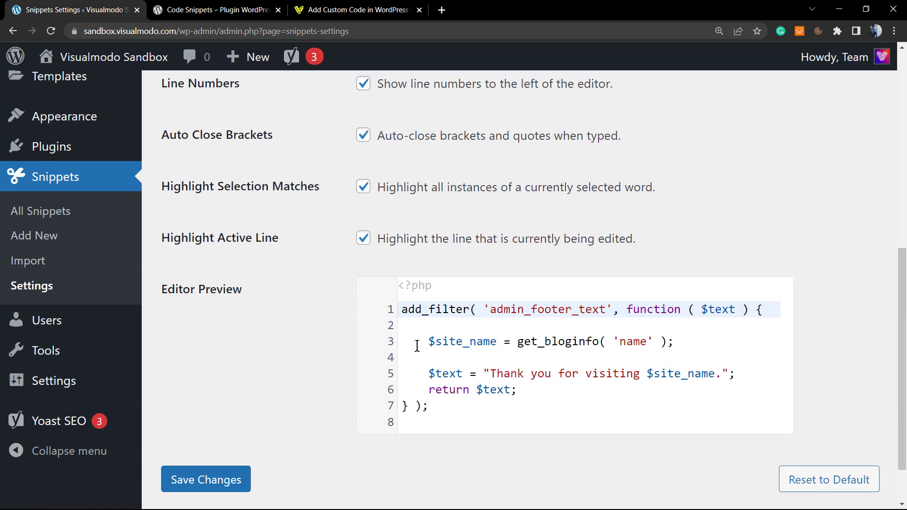
{"action": "scroll", "coordinate": [415, 349], "scroll_direction": "down", "scroll_amount": 2}
{"action": "left_click", "coordinate": [483, 249]}
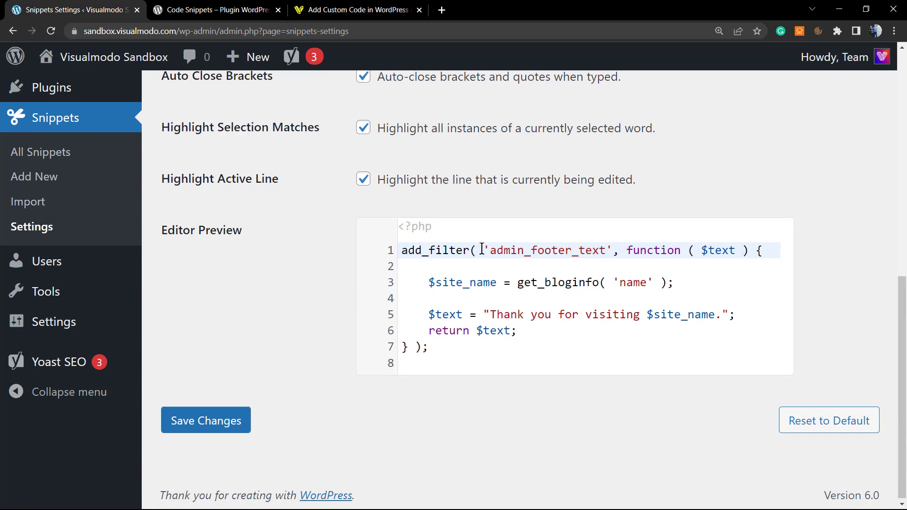
{"action": "left_click", "coordinate": [494, 326], "text": "shift"}
{"action": "scroll", "coordinate": [307, 208], "scroll_direction": "up", "scroll_amount": 3}
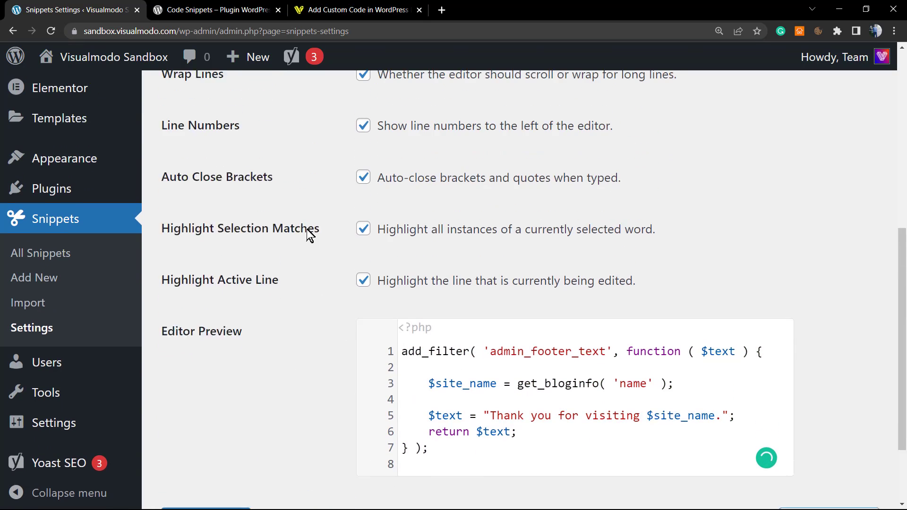
{"action": "scroll", "coordinate": [338, 263], "scroll_direction": "up", "scroll_amount": 1}
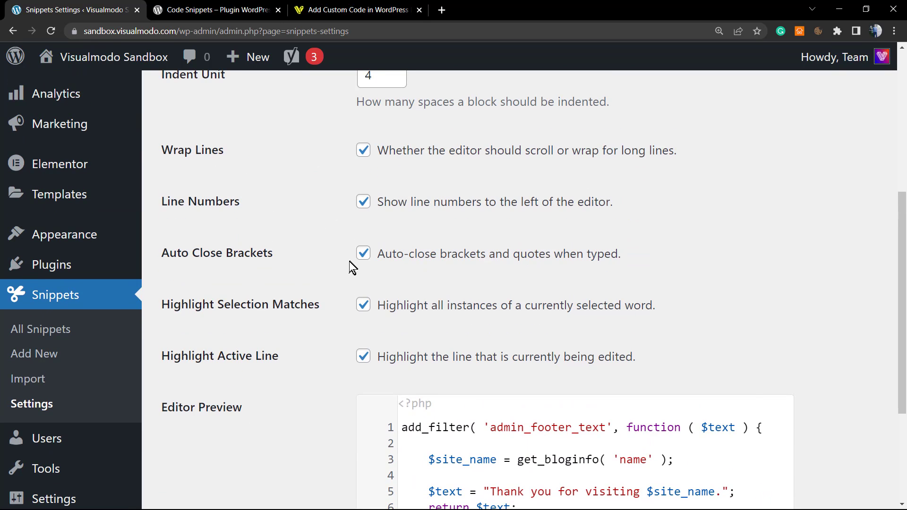
{"action": "scroll", "coordinate": [349, 262], "scroll_direction": "up", "scroll_amount": 1}
{"action": "scroll", "coordinate": [352, 272], "scroll_direction": "up", "scroll_amount": 1}
Turn Auto Close Brackets off and back on, leaving it enabled
{"action": "triple_click", "coordinate": [447, 318]}
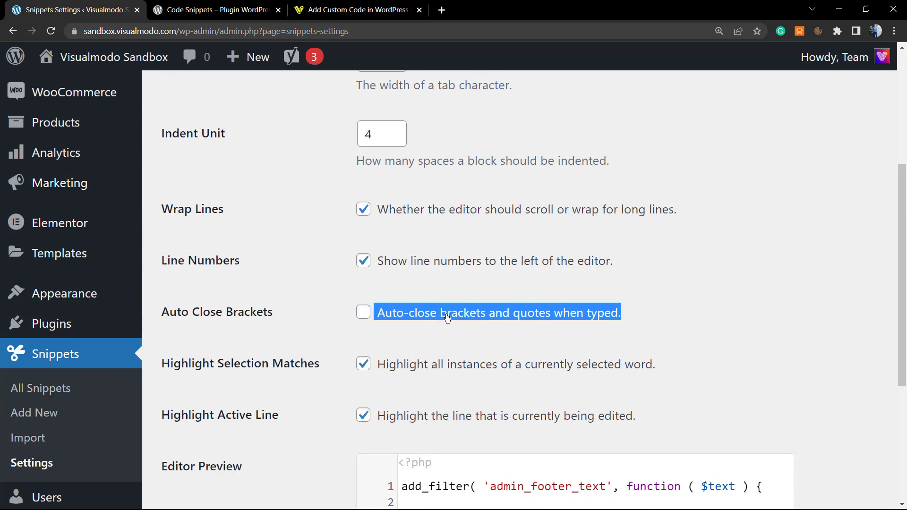
{"action": "left_click", "coordinate": [360, 313]}
{"action": "left_click", "coordinate": [232, 304]}
{"action": "scroll", "coordinate": [232, 304], "scroll_direction": "up", "scroll_amount": 4}
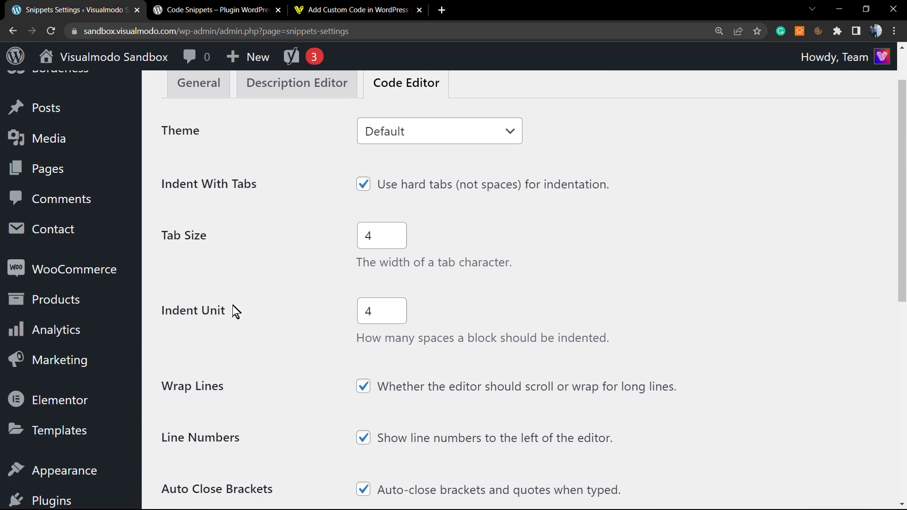
{"action": "scroll", "coordinate": [314, 298], "scroll_direction": "up", "scroll_amount": 2}
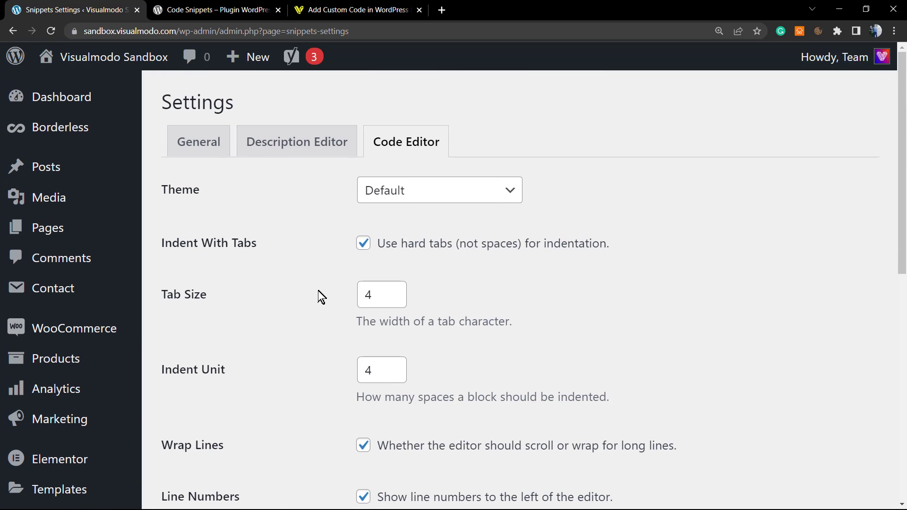
Set the code editor theme to Darcula and save the settings
{"action": "left_click", "coordinate": [397, 195]}
{"action": "scroll", "coordinate": [418, 263], "scroll_direction": "down", "scroll_amount": 7}
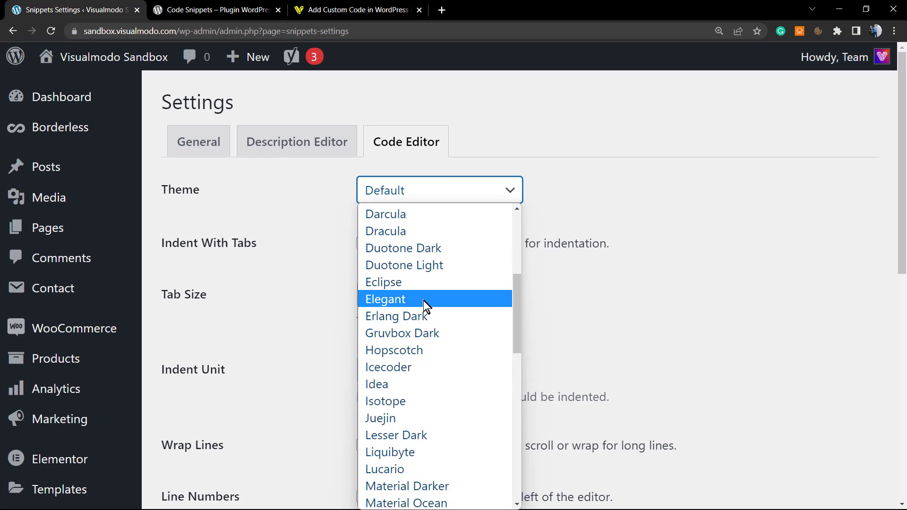
{"action": "scroll", "coordinate": [417, 354], "scroll_direction": "down", "scroll_amount": 7}
{"action": "scroll", "coordinate": [416, 358], "scroll_direction": "up", "scroll_amount": 15}
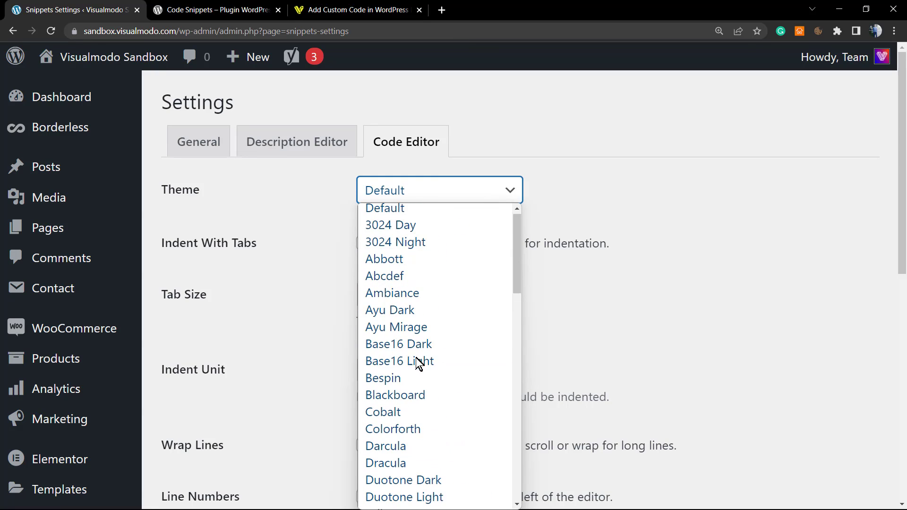
{"action": "scroll", "coordinate": [427, 305], "scroll_direction": "down", "scroll_amount": 2}
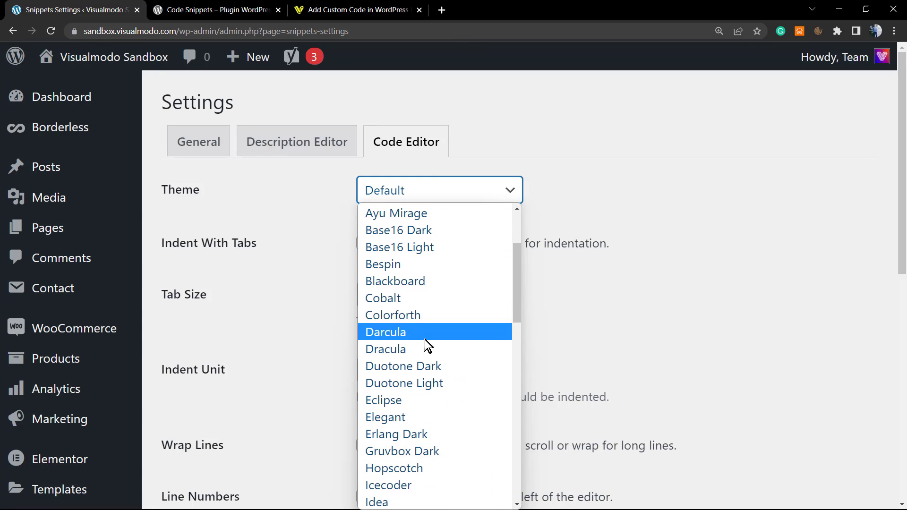
{"action": "left_click", "coordinate": [434, 331]}
{"action": "scroll", "coordinate": [340, 328], "scroll_direction": "down", "scroll_amount": 9}
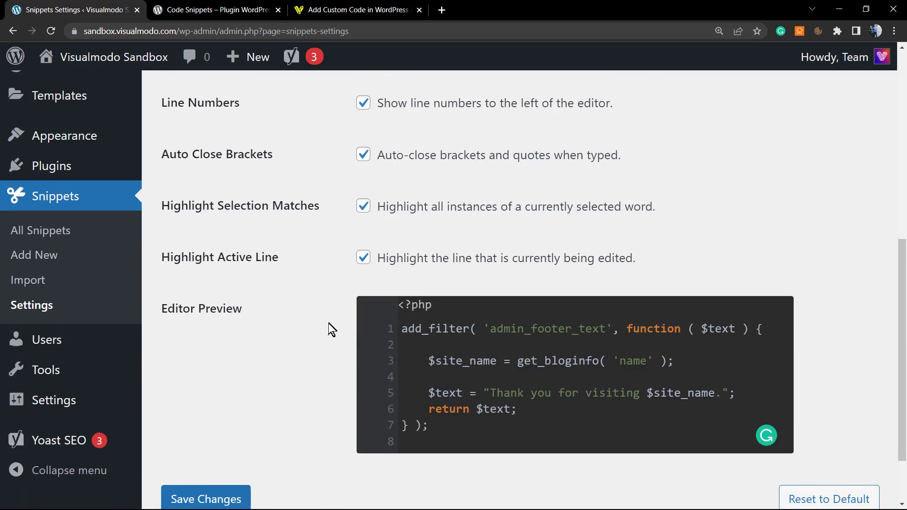
{"action": "scroll", "coordinate": [519, 288], "scroll_direction": "up", "scroll_amount": 9}
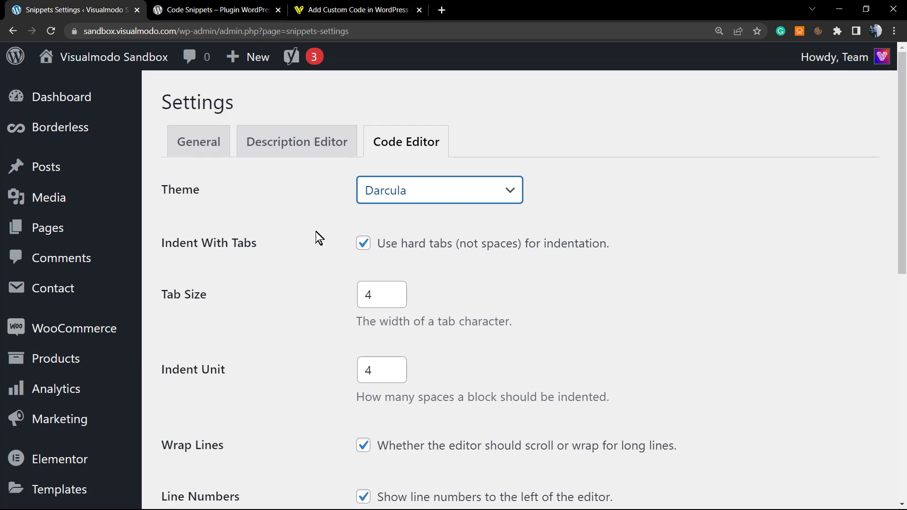
{"action": "scroll", "coordinate": [302, 237], "scroll_direction": "down", "scroll_amount": 9}
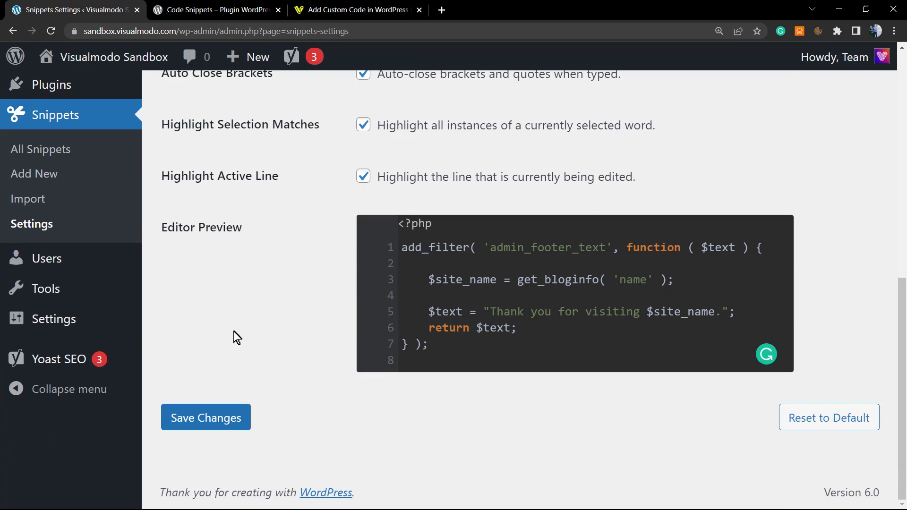
{"action": "left_click", "coordinate": [201, 418]}
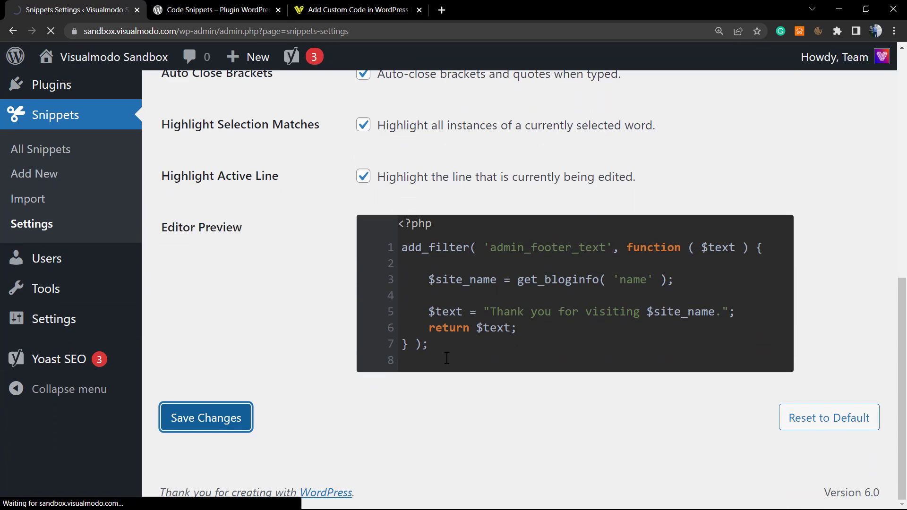
Change the editor theme to 3024 Night, save, and go to the Snippets list
{"action": "left_click_drag", "start_coordinate": [447, 359], "coordinate": [371, 223]}
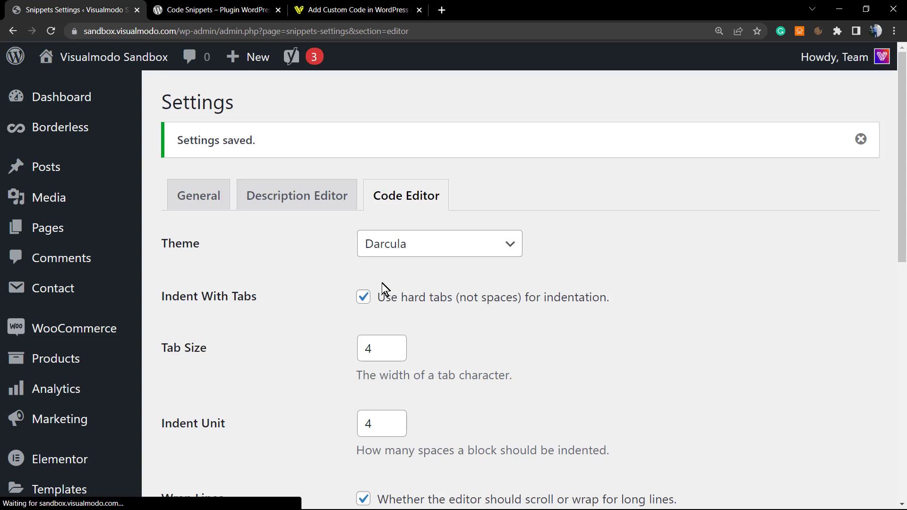
{"action": "left_click", "coordinate": [411, 245]}
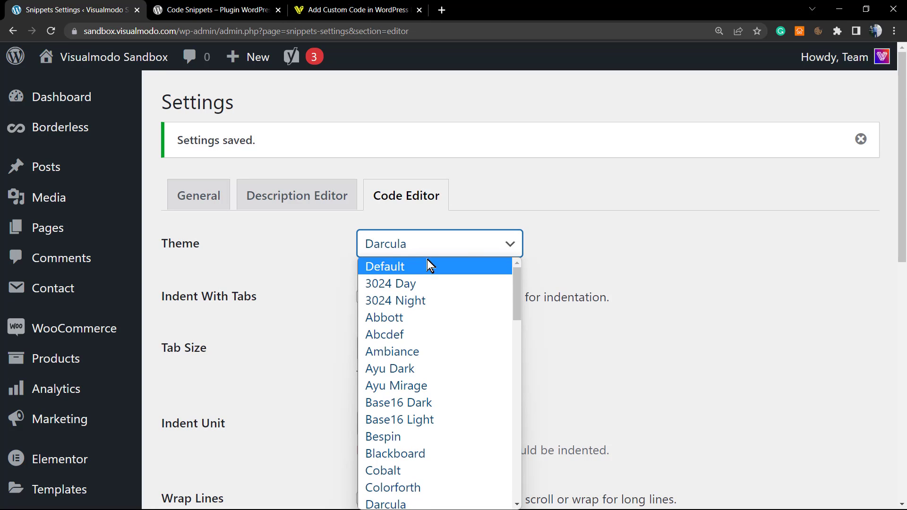
{"action": "left_click", "coordinate": [433, 302]}
{"action": "scroll", "coordinate": [338, 318], "scroll_direction": "down", "scroll_amount": 10}
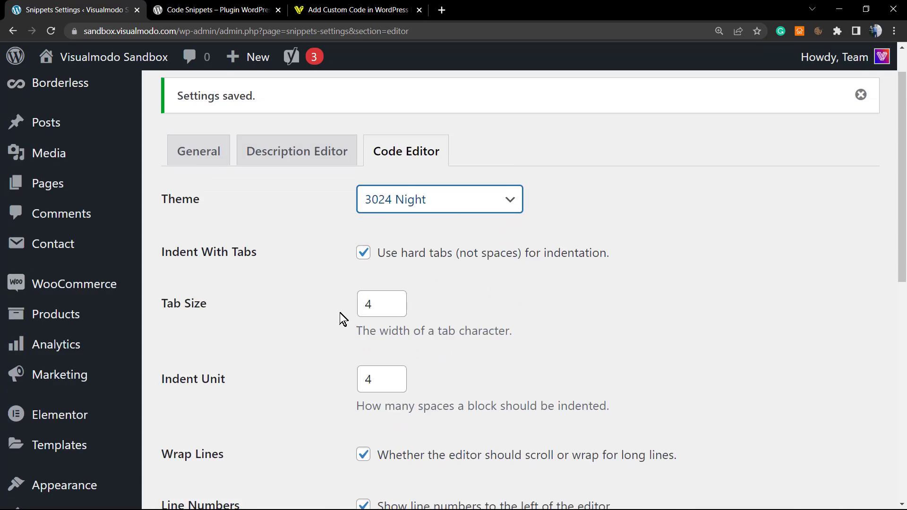
{"action": "left_click", "coordinate": [219, 409]}
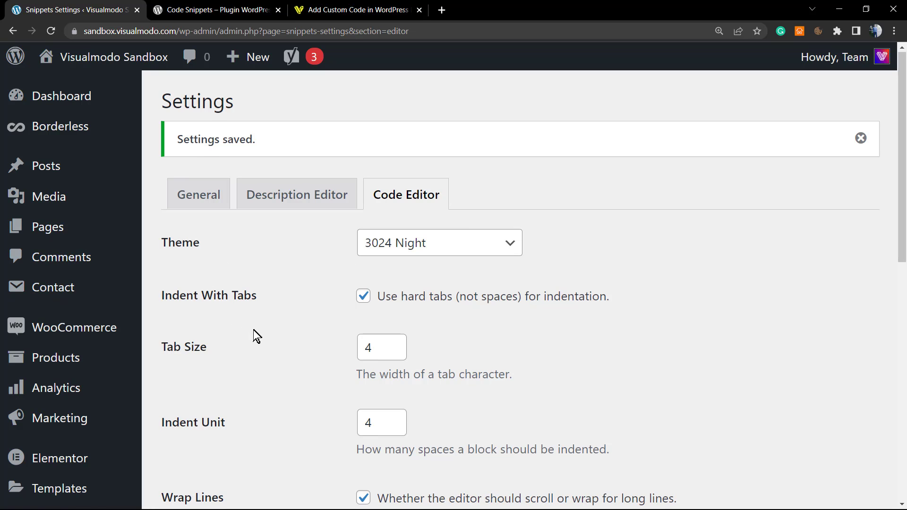
{"action": "scroll", "coordinate": [253, 330], "scroll_direction": "down", "scroll_amount": 6}
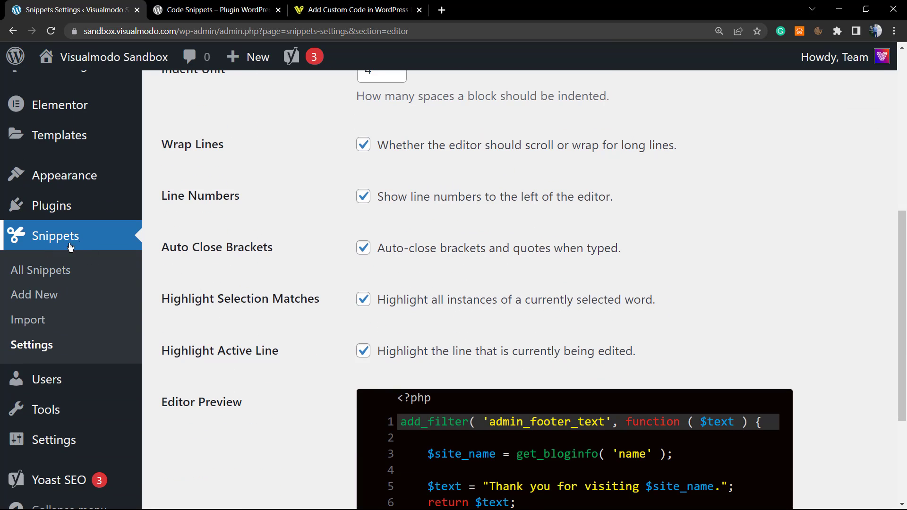
{"action": "left_click", "coordinate": [88, 245]}
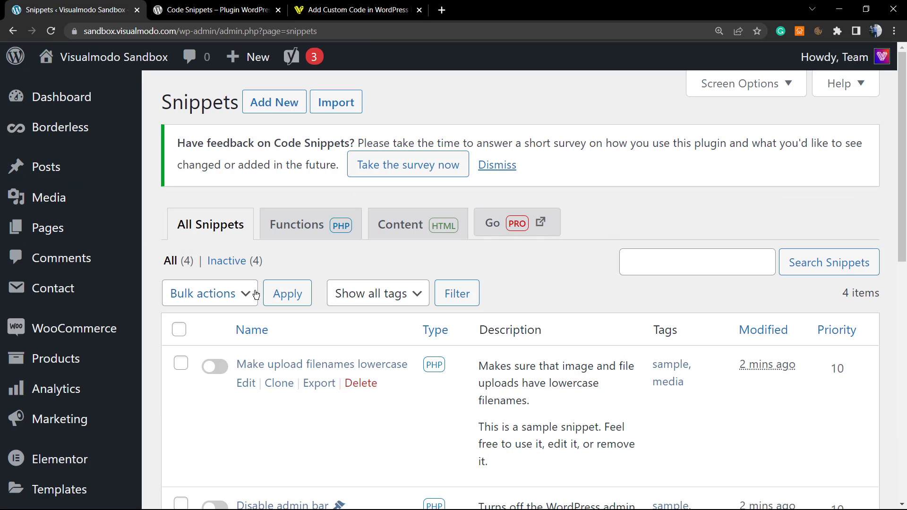
Dismiss the 'Have feedback on Code Snippets?' notice and open the Add New snippet page
{"action": "key", "text": "ctrl+minus"}
{"action": "key", "text": "ctrl+plus"}
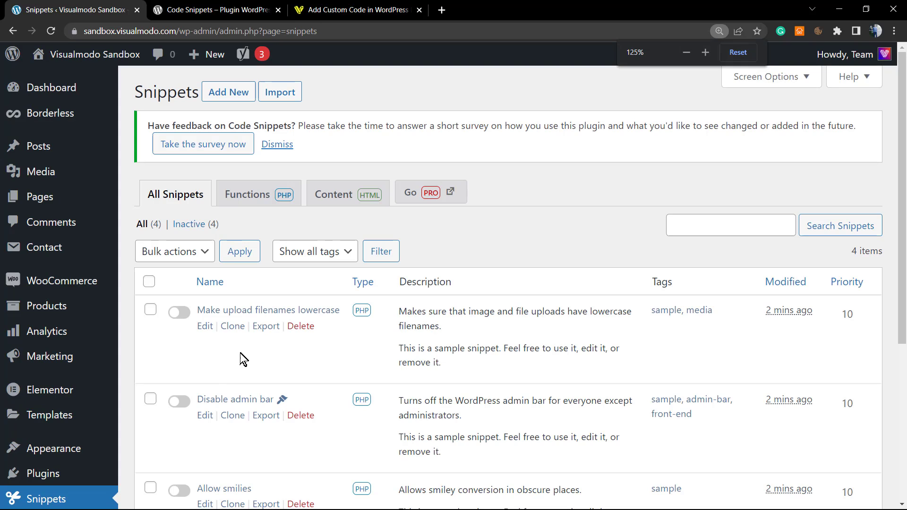
{"action": "scroll", "coordinate": [245, 348], "scroll_direction": "down", "scroll_amount": 5}
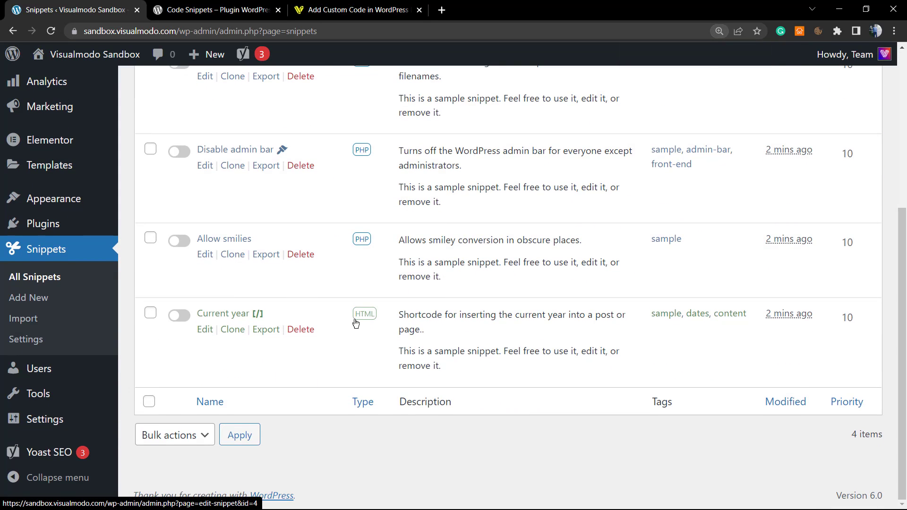
{"action": "scroll", "coordinate": [356, 320], "scroll_direction": "up", "scroll_amount": 10}
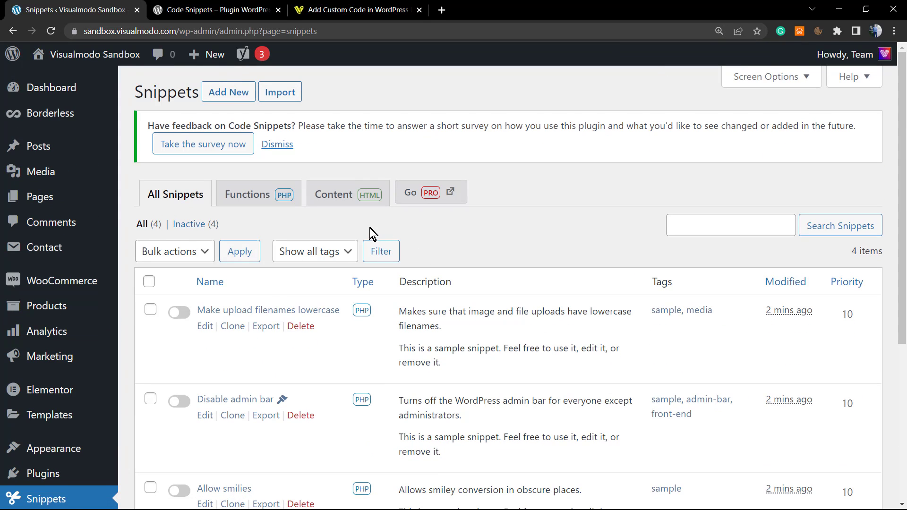
{"action": "key", "text": "ctrl+plus"}
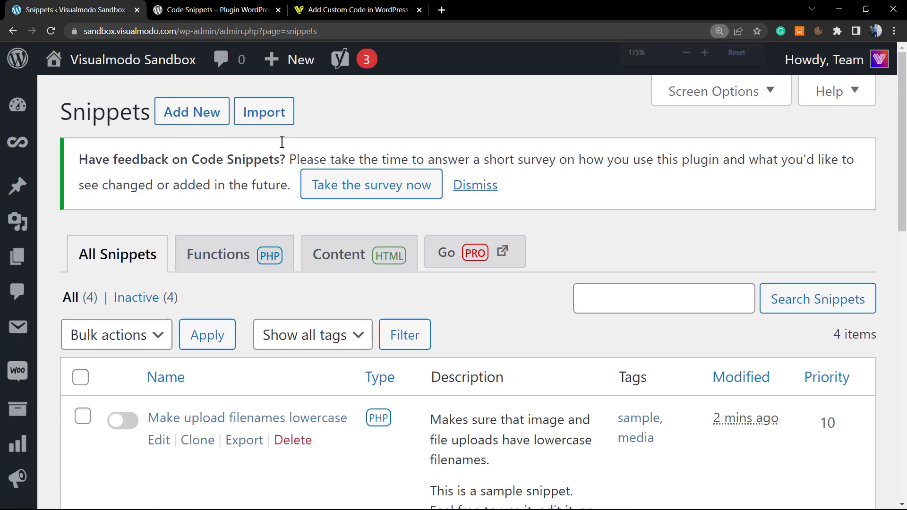
{"action": "left_click", "coordinate": [199, 117]}
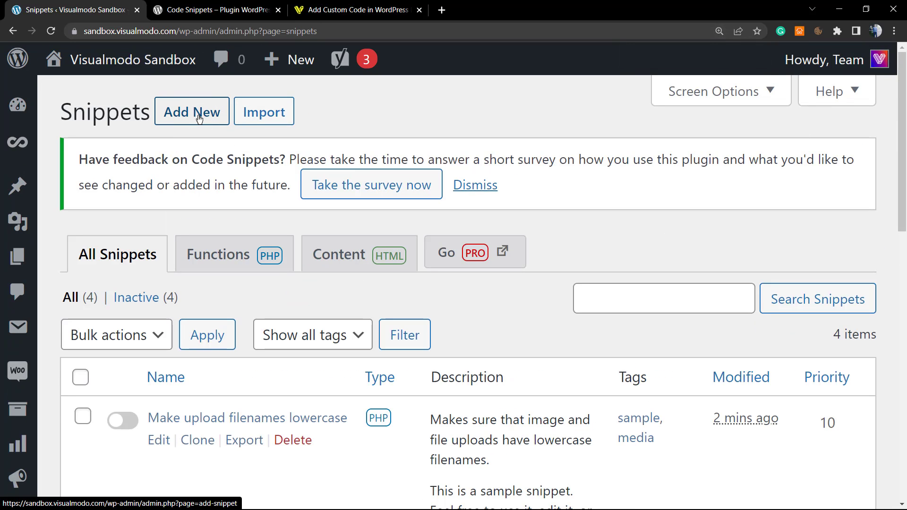
{"action": "left_click", "coordinate": [476, 186]}
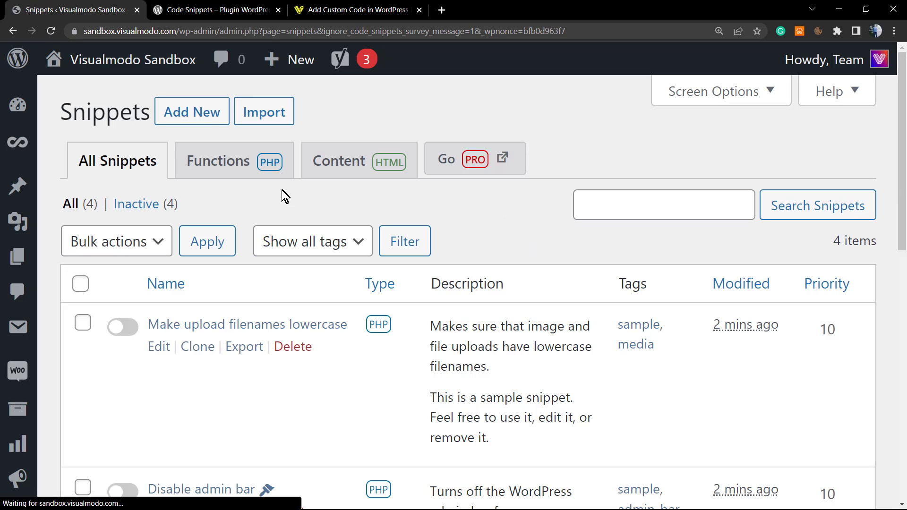
{"action": "left_click", "coordinate": [191, 114]}
Paste the wpb_remove_version function and its the_generator add_filter line into the code editor
{"action": "key", "text": "ctrl+minus"}
{"action": "key", "text": "ctrl+minus"}
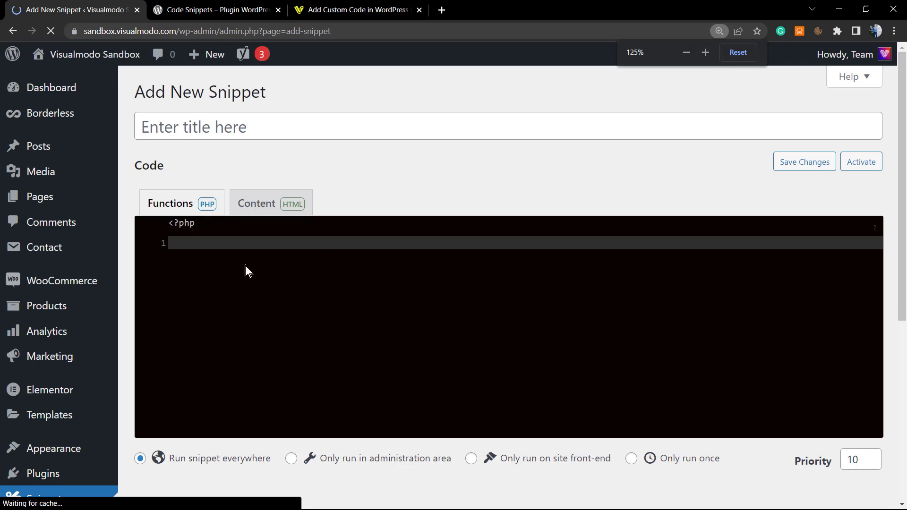
{"action": "scroll", "coordinate": [335, 267], "scroll_direction": "down", "scroll_amount": 1}
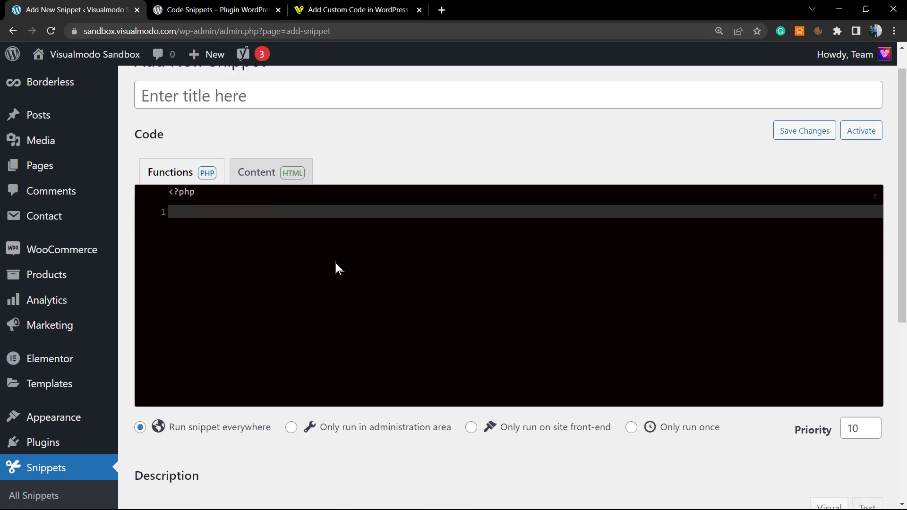
{"action": "scroll", "coordinate": [290, 178], "scroll_direction": "up", "scroll_amount": 1}
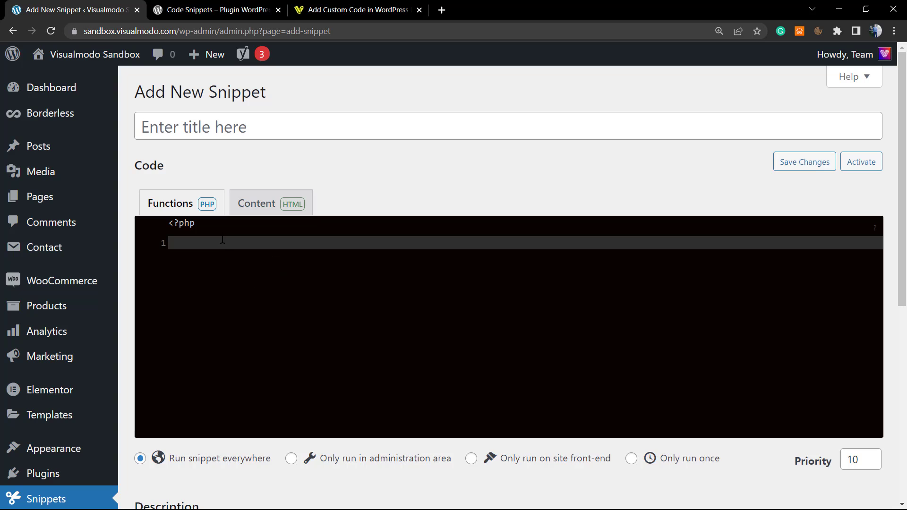
{"action": "type", "text": "function wpb_remove_version() { return ''; } add_filter('the_generator', 'wpb_remove_version');"}
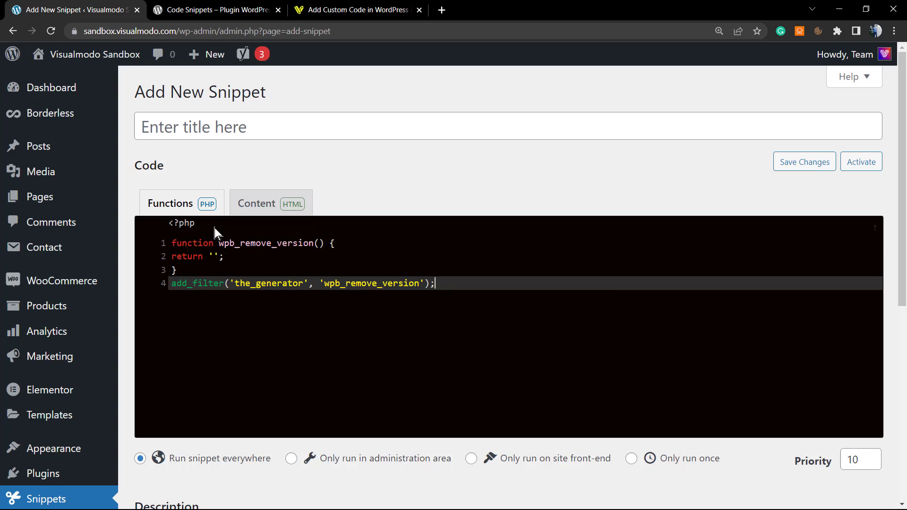
{"action": "double_click", "coordinate": [194, 231]}
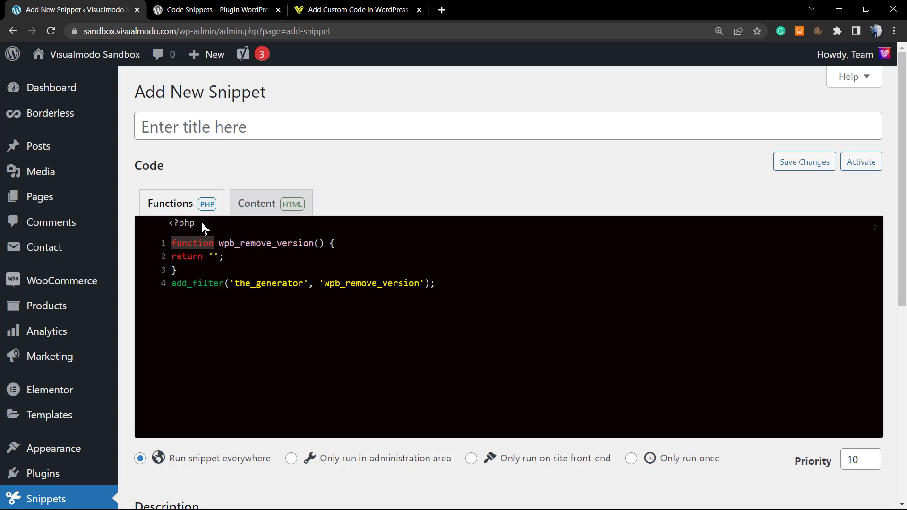
{"action": "left_click", "coordinate": [256, 283]}
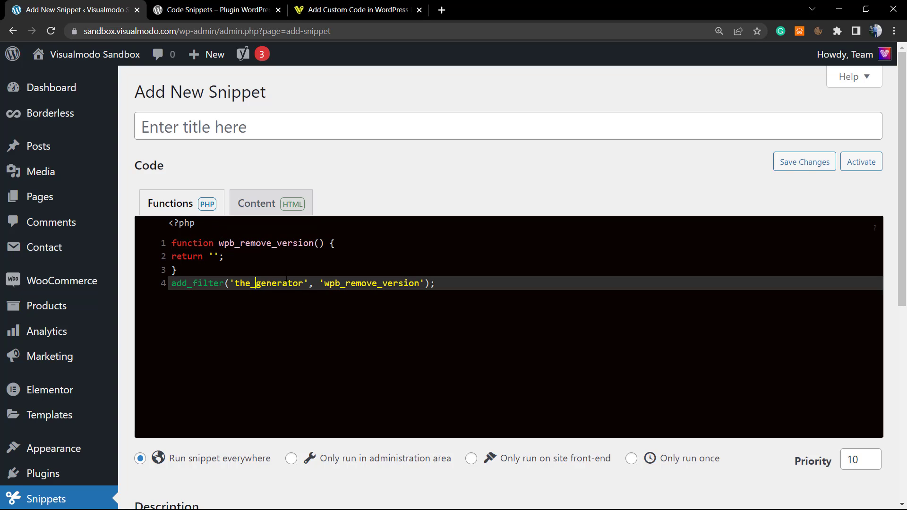
{"action": "scroll", "coordinate": [305, 313], "scroll_direction": "down", "scroll_amount": 1}
{"action": "scroll", "coordinate": [305, 314], "scroll_direction": "up", "scroll_amount": 1}
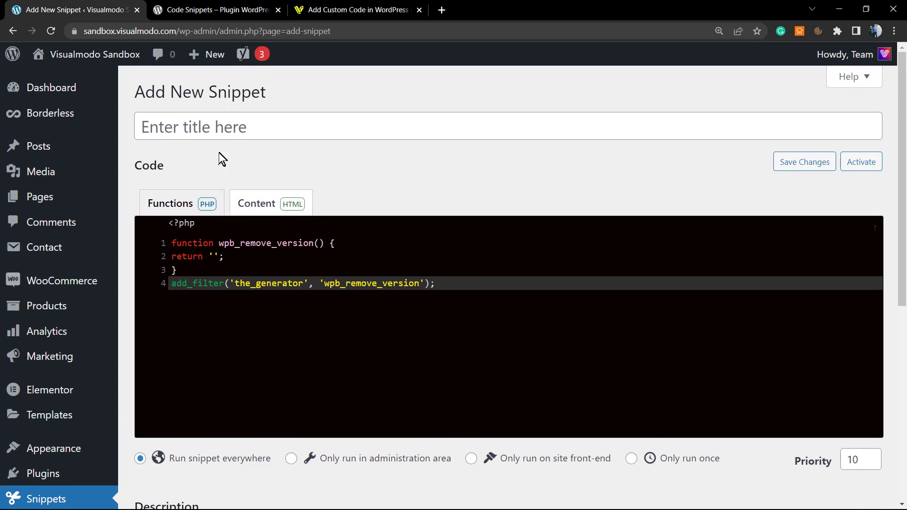
Title the snippet 'remover wp version'
{"action": "left_click", "coordinate": [242, 124]}
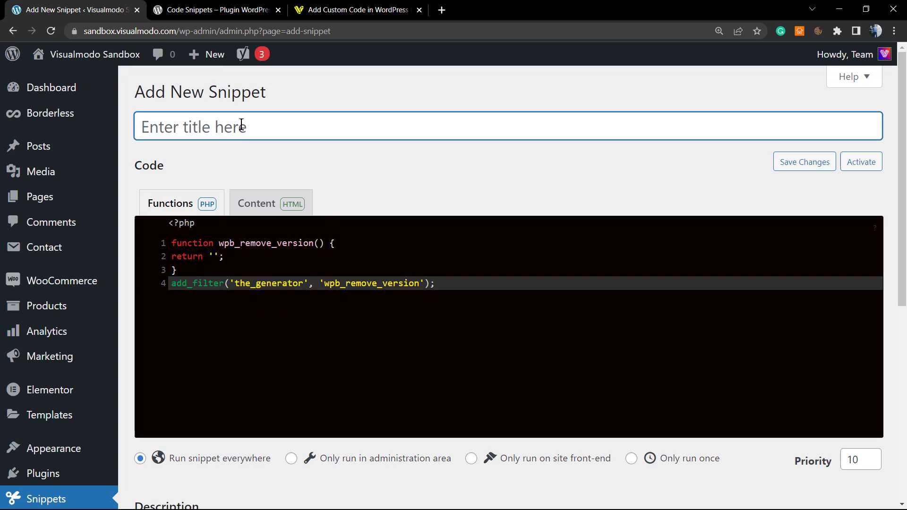
{"action": "type", "text": "r"}
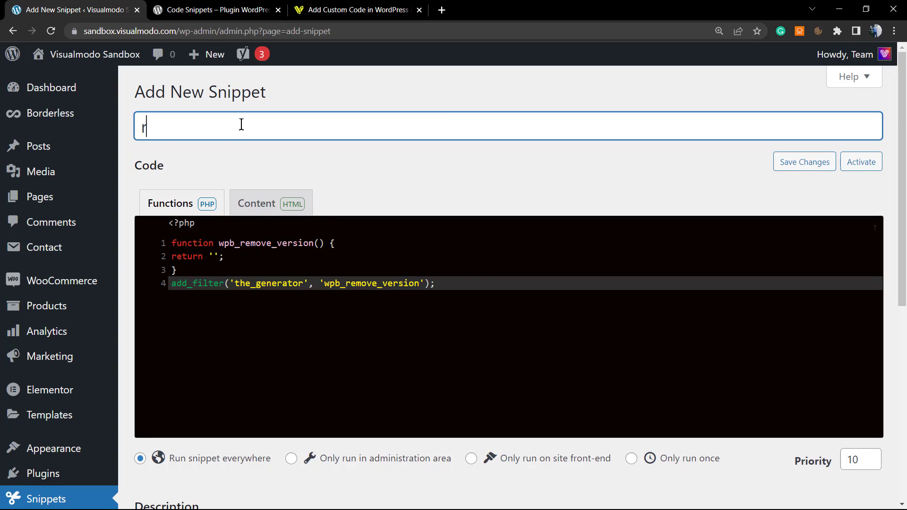
{"action": "type", "text": "emover w"}
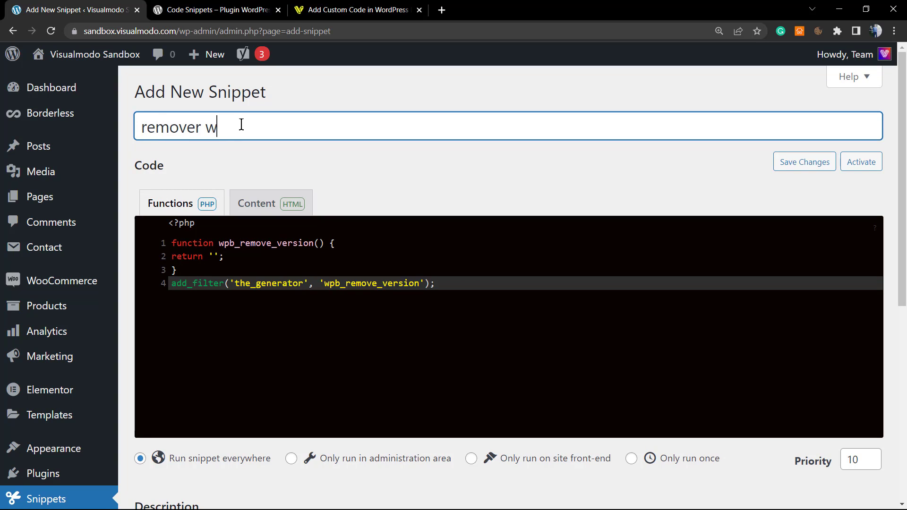
{"action": "type", "text": "p version"}
{"action": "left_click", "coordinate": [321, 176]}
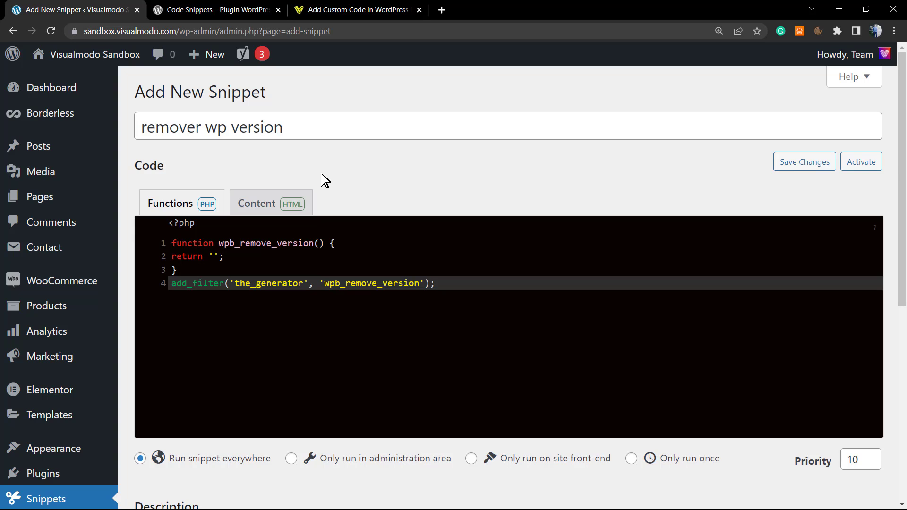
{"action": "scroll", "coordinate": [325, 252], "scroll_direction": "down", "scroll_amount": 3}
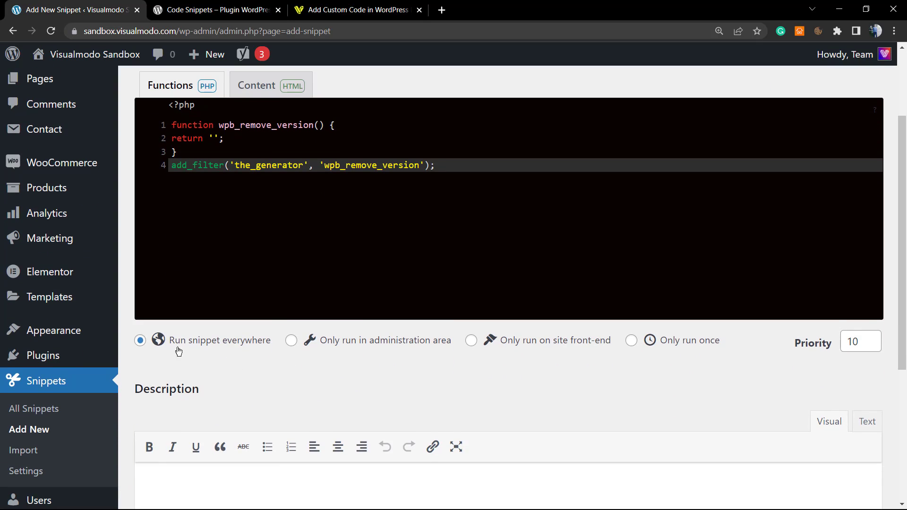
{"action": "left_click", "coordinate": [200, 345]}
{"action": "scroll", "coordinate": [415, 370], "scroll_direction": "down", "scroll_amount": 4}
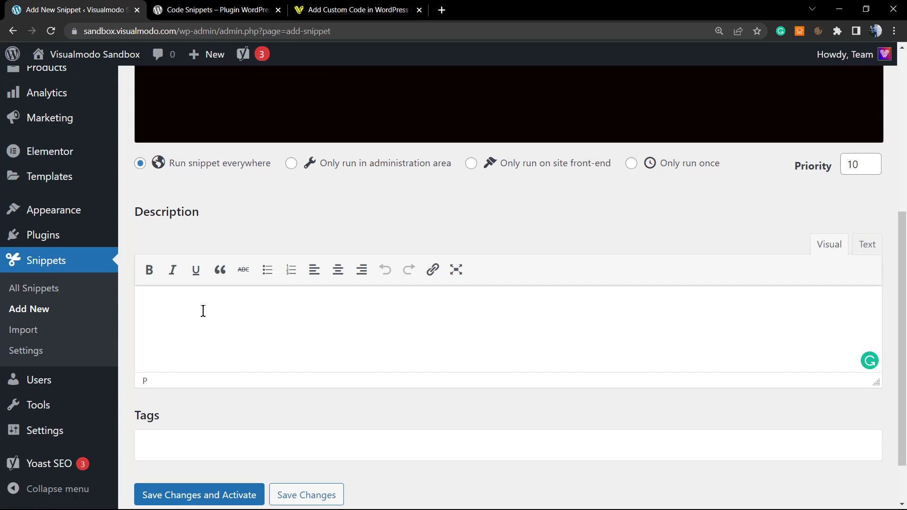
{"action": "scroll", "coordinate": [208, 321], "scroll_direction": "down", "scroll_amount": 2}
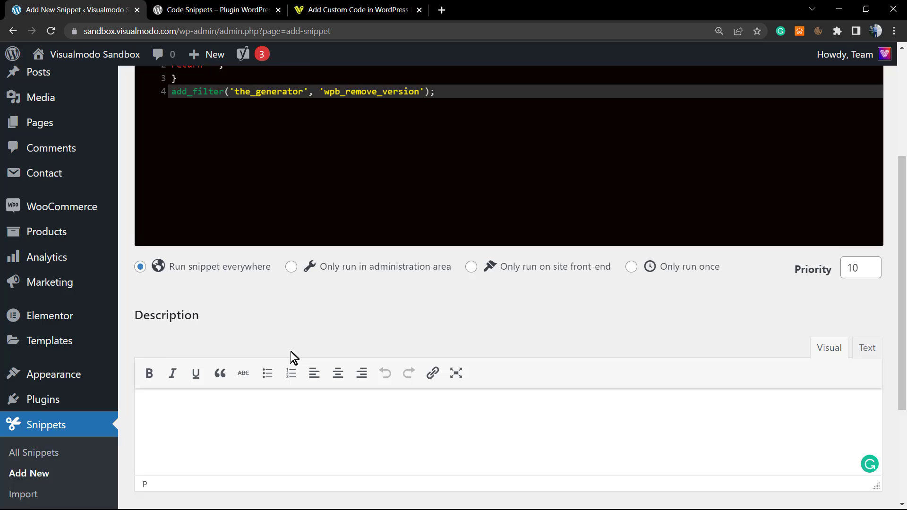
{"action": "scroll", "coordinate": [291, 353], "scroll_direction": "up", "scroll_amount": 3}
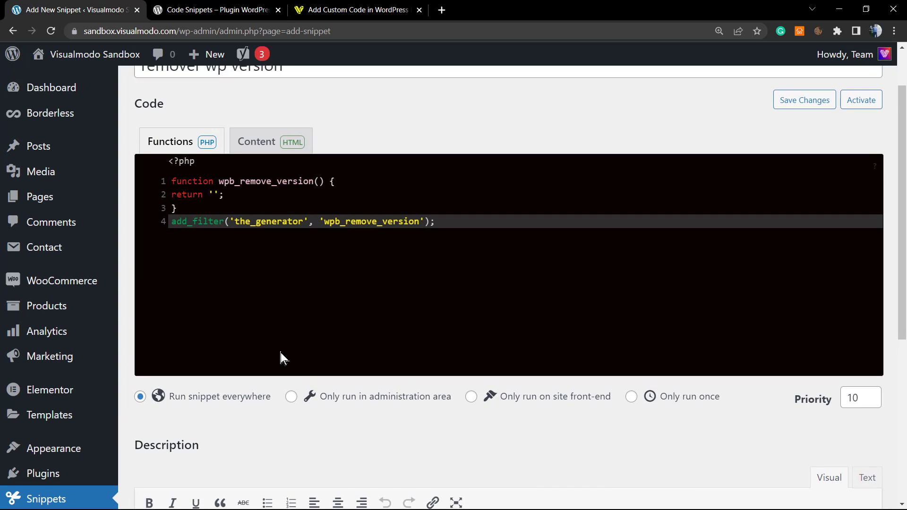
{"action": "scroll", "coordinate": [281, 358], "scroll_direction": "up", "scroll_amount": 1}
{"action": "scroll", "coordinate": [283, 354], "scroll_direction": "down", "scroll_amount": 6}
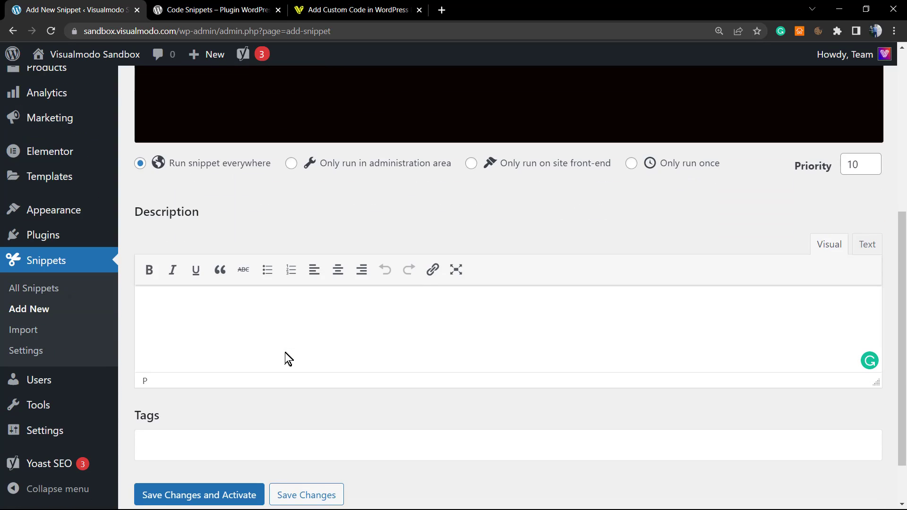
{"action": "scroll", "coordinate": [289, 359], "scroll_direction": "down", "scroll_amount": 2}
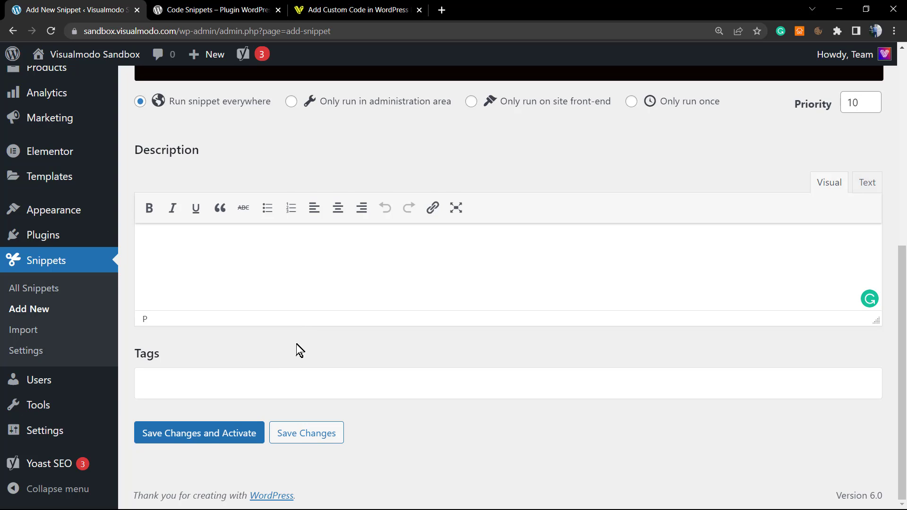
{"action": "scroll", "coordinate": [297, 348], "scroll_direction": "up", "scroll_amount": 4}
{"action": "scroll", "coordinate": [296, 345], "scroll_direction": "up", "scroll_amount": 4}
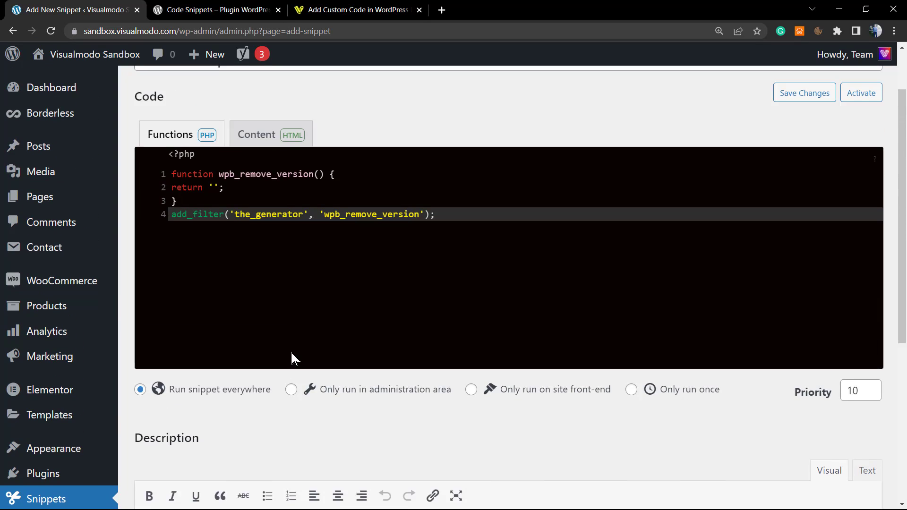
{"action": "scroll", "coordinate": [291, 353], "scroll_direction": "down", "scroll_amount": 5}
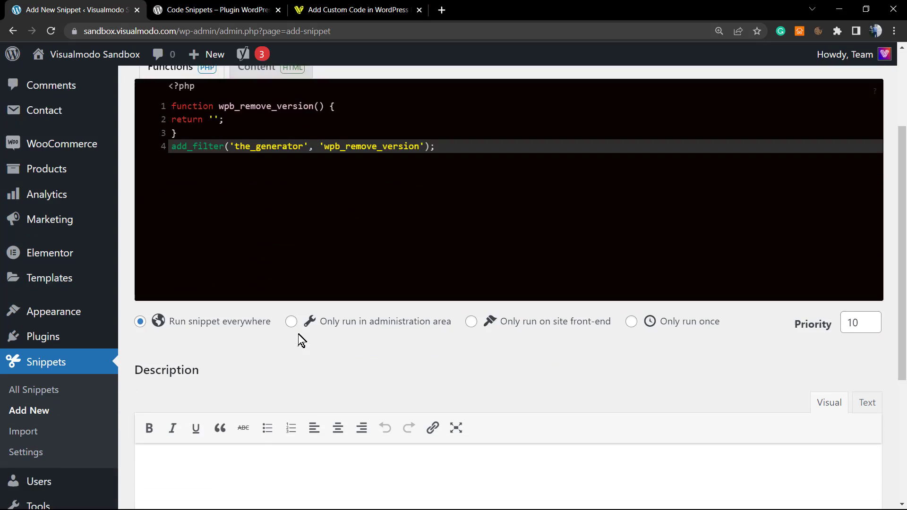
{"action": "left_click", "coordinate": [276, 364]}
{"action": "scroll", "coordinate": [272, 371], "scroll_direction": "down", "scroll_amount": 3}
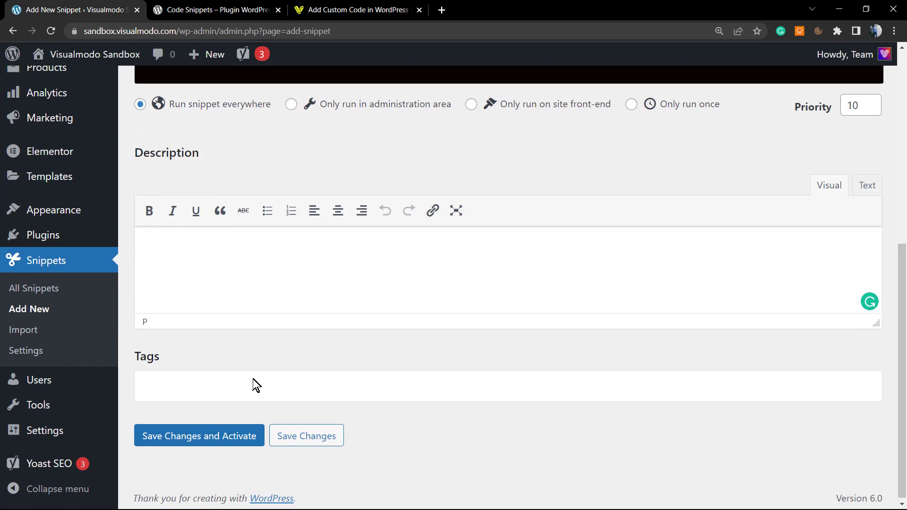
{"action": "left_click", "coordinate": [248, 386]}
{"action": "scroll", "coordinate": [277, 360], "scroll_direction": "up", "scroll_amount": 1}
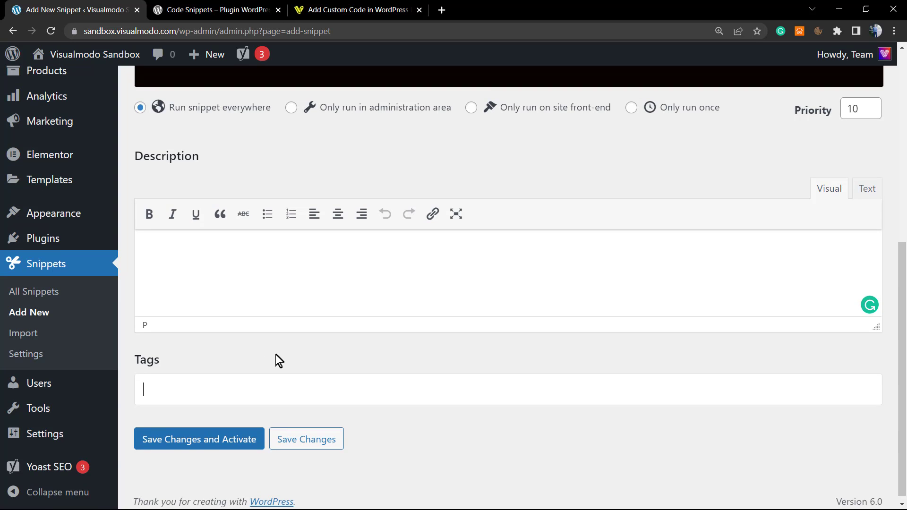
{"action": "scroll", "coordinate": [277, 350], "scroll_direction": "up", "scroll_amount": 8}
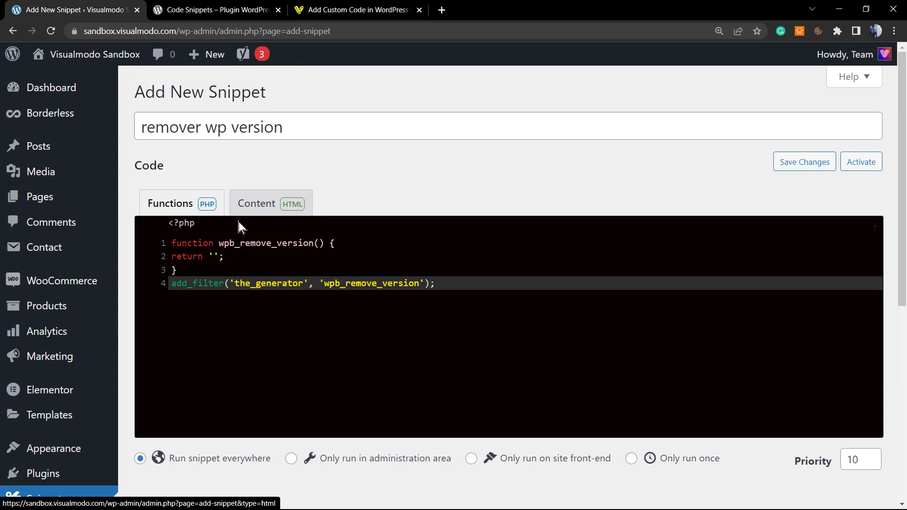
Switch between Content and Functions modes, ending on PHP Functions
{"action": "left_click", "coordinate": [255, 205]}
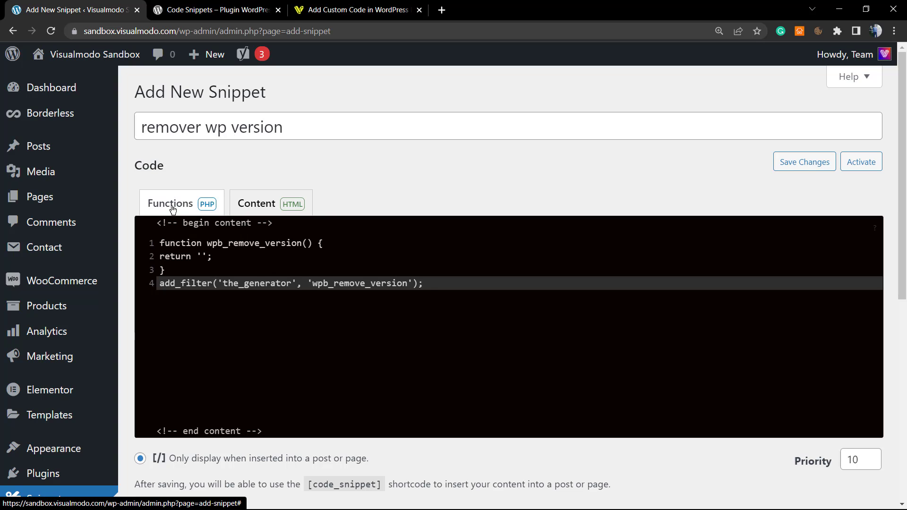
{"action": "left_click", "coordinate": [190, 205]}
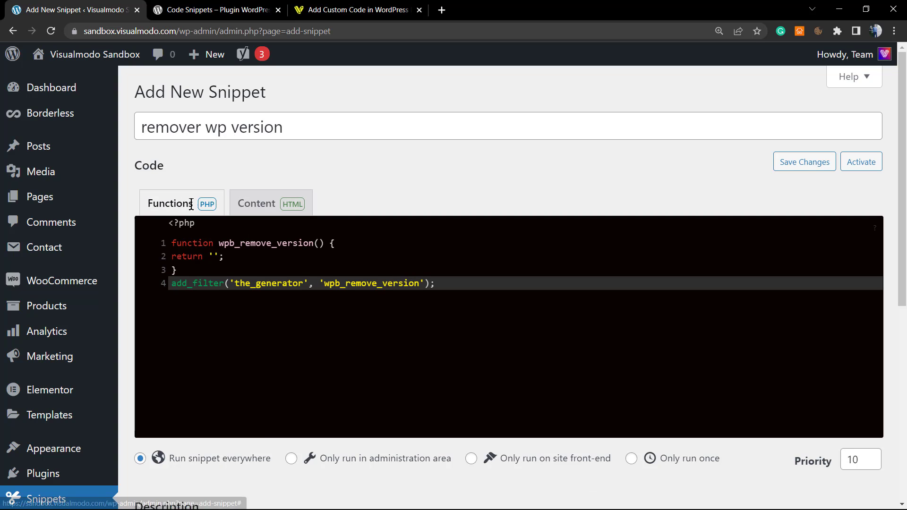
{"action": "left_click", "coordinate": [259, 203]}
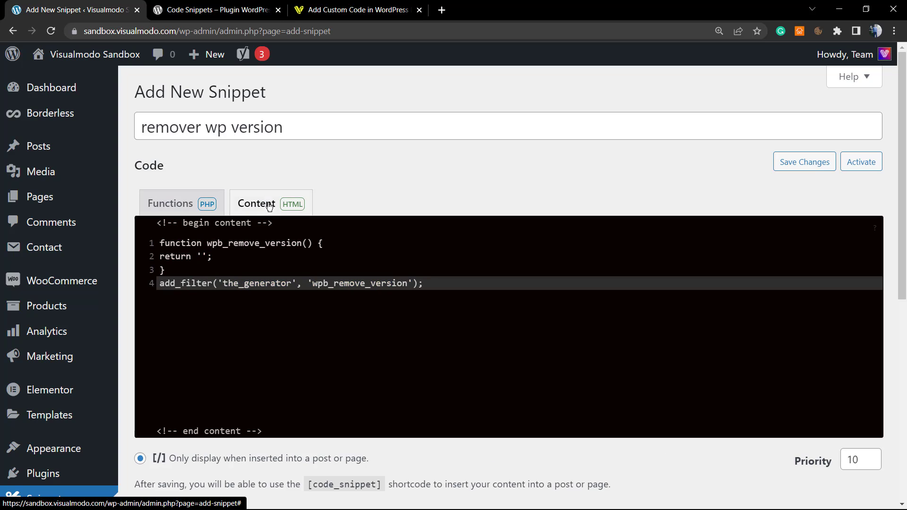
{"action": "left_click", "coordinate": [182, 206]}
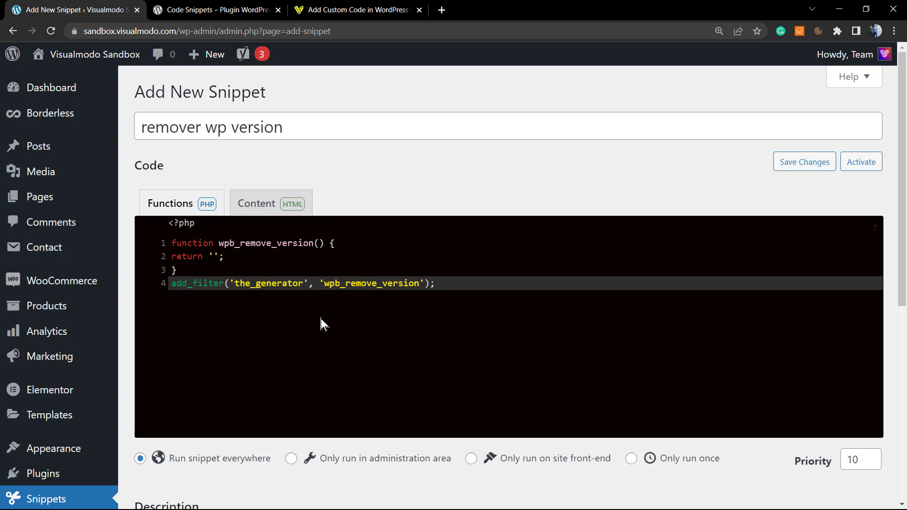
Check the add_filter line, then Save Changes and Activate the 'remover wp version' snippet
{"action": "left_click_drag", "start_coordinate": [448, 284], "coordinate": [168, 284]}
{"action": "left_click", "coordinate": [481, 294]}
{"action": "scroll", "coordinate": [427, 290], "scroll_direction": "down", "scroll_amount": 1}
{"action": "scroll", "coordinate": [427, 290], "scroll_direction": "down", "scroll_amount": 7}
{"action": "left_click", "coordinate": [185, 437]}
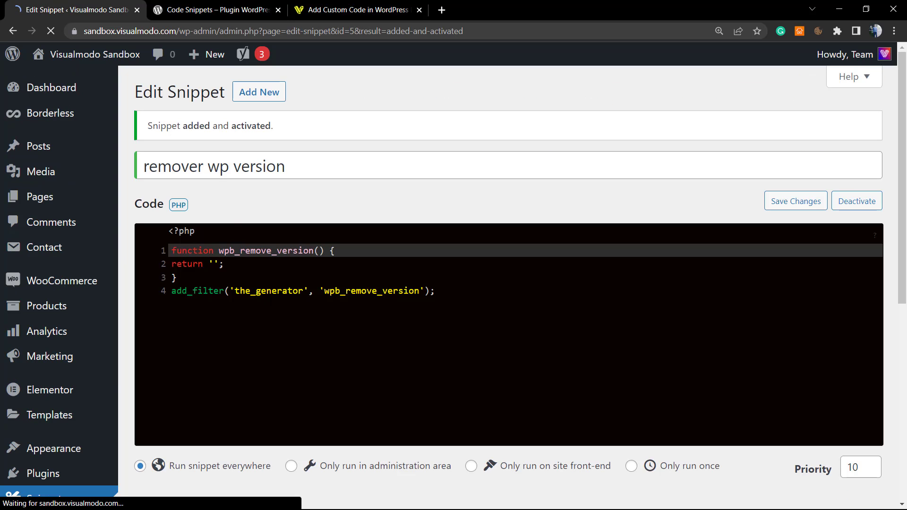
{"action": "left_click_drag", "start_coordinate": [184, 135], "coordinate": [148, 129]}
{"action": "triple_click", "coordinate": [160, 132]}
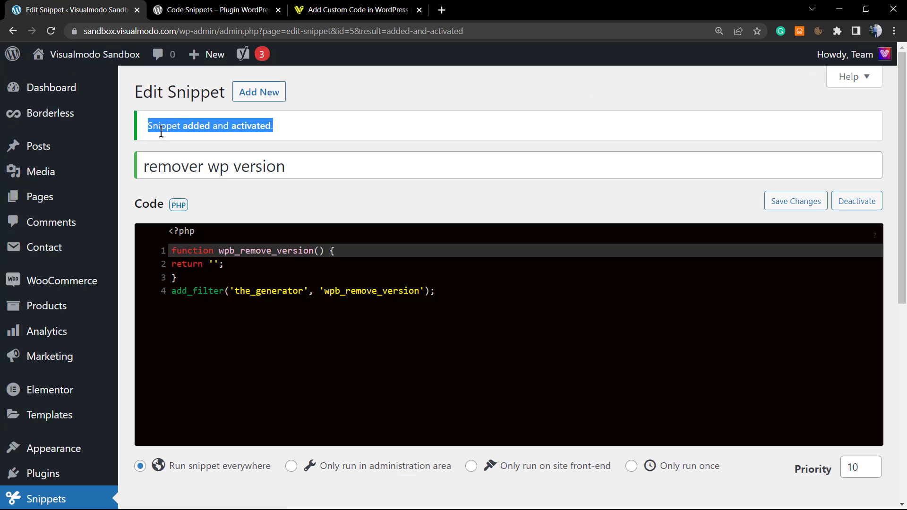
{"action": "scroll", "coordinate": [287, 253], "scroll_direction": "down", "scroll_amount": 7}
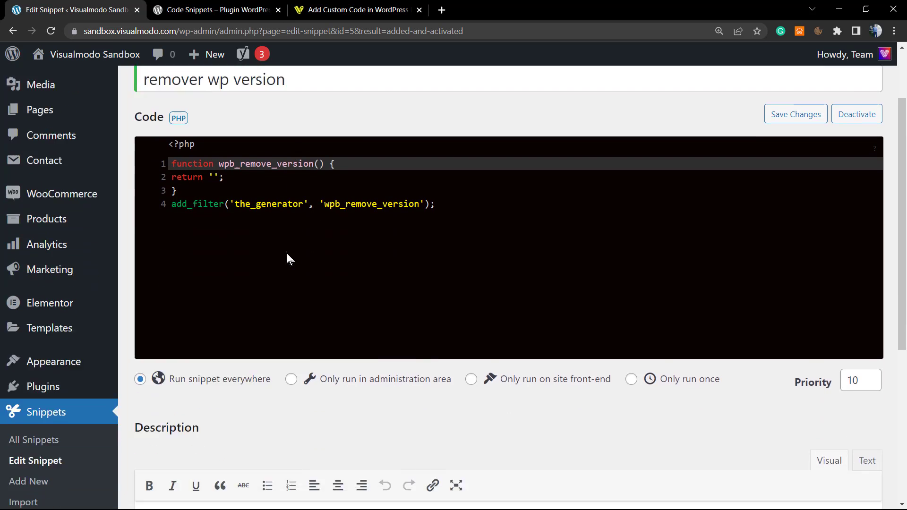
{"action": "scroll", "coordinate": [258, 339], "scroll_direction": "down", "scroll_amount": 1}
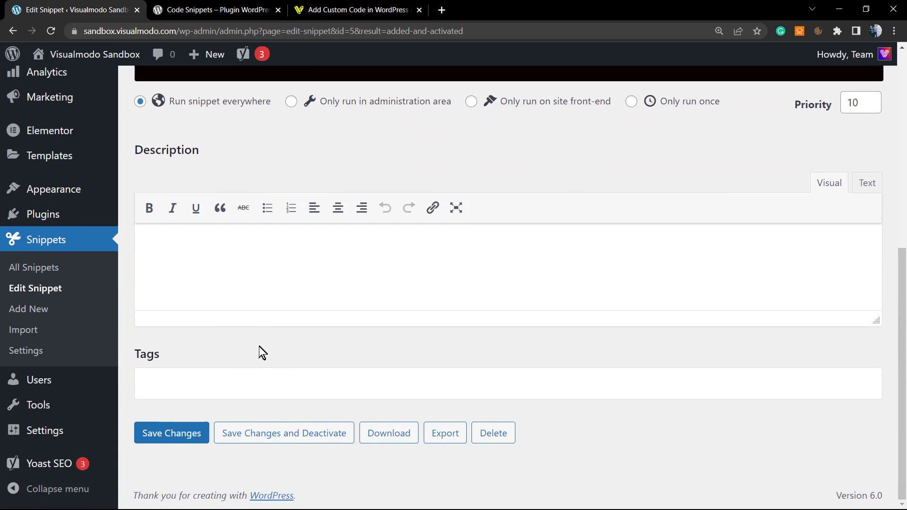
{"action": "scroll", "coordinate": [299, 340], "scroll_direction": "up", "scroll_amount": 5}
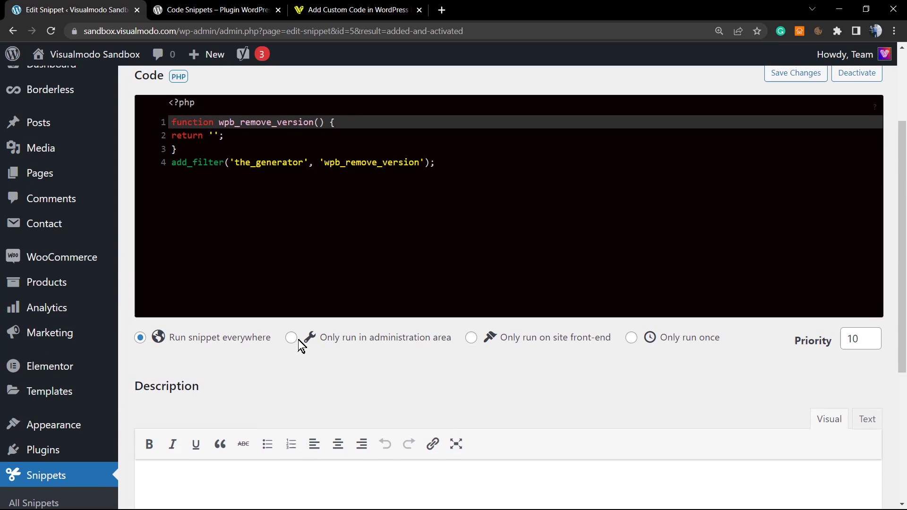
{"action": "scroll", "coordinate": [299, 339], "scroll_direction": "up", "scroll_amount": 3}
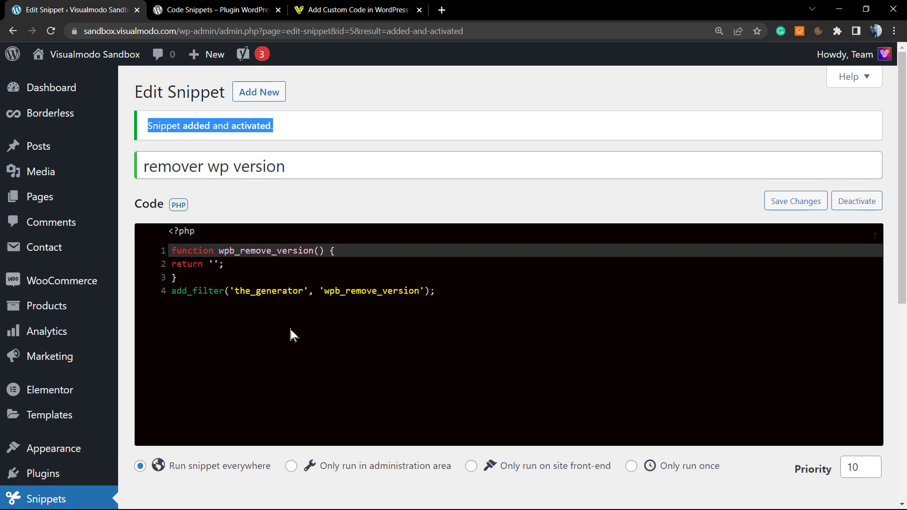
{"action": "triple_click", "coordinate": [379, 290]}
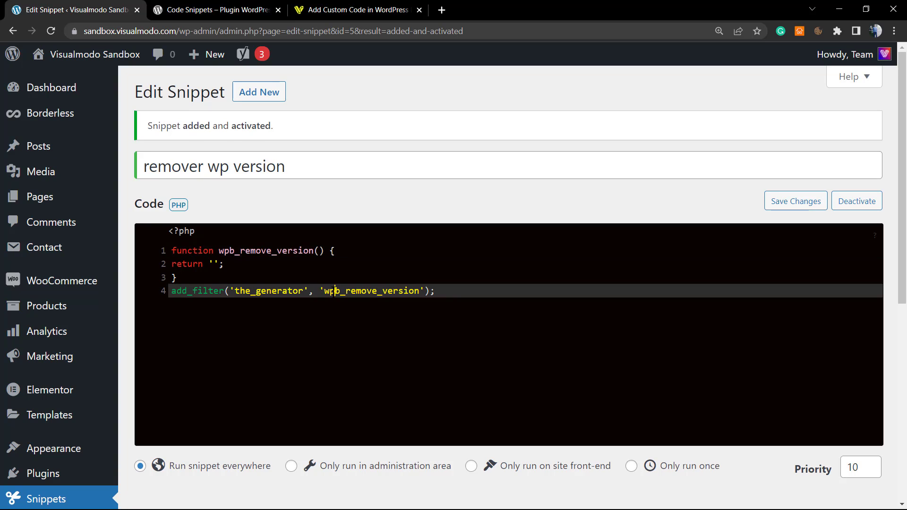
{"action": "double_click", "coordinate": [379, 291]}
{"action": "left_click", "coordinate": [379, 291]}
{"action": "left_click", "coordinate": [381, 265]}
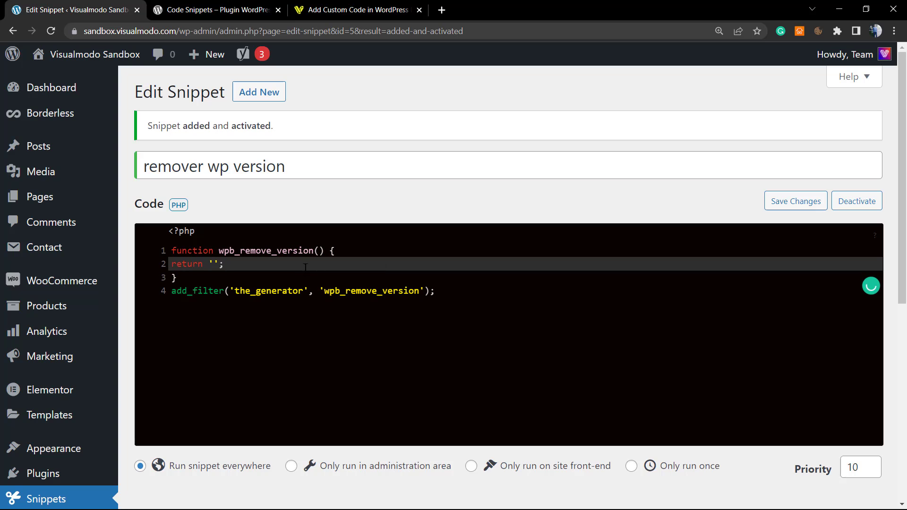
{"action": "key", "text": "ctrl+s"}
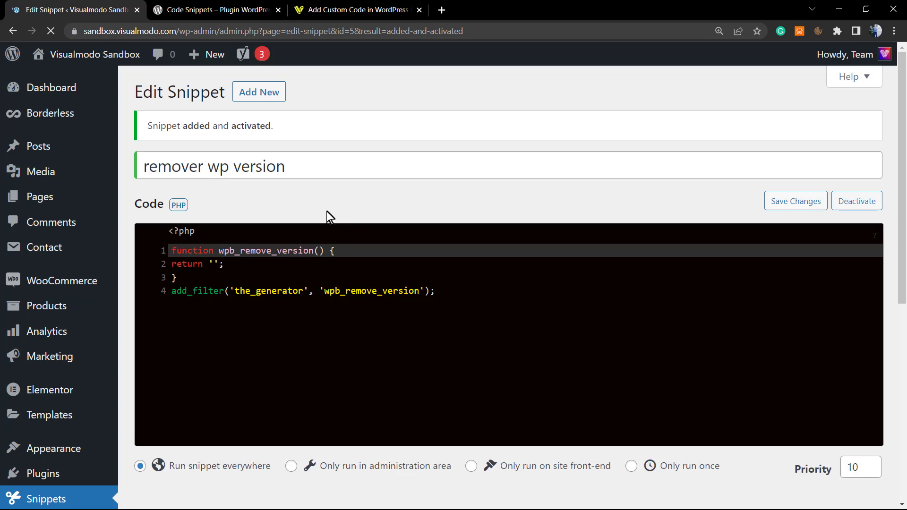
{"action": "scroll", "coordinate": [327, 211], "scroll_direction": "down", "scroll_amount": 5}
{"action": "scroll", "coordinate": [326, 217], "scroll_direction": "down", "scroll_amount": 2}
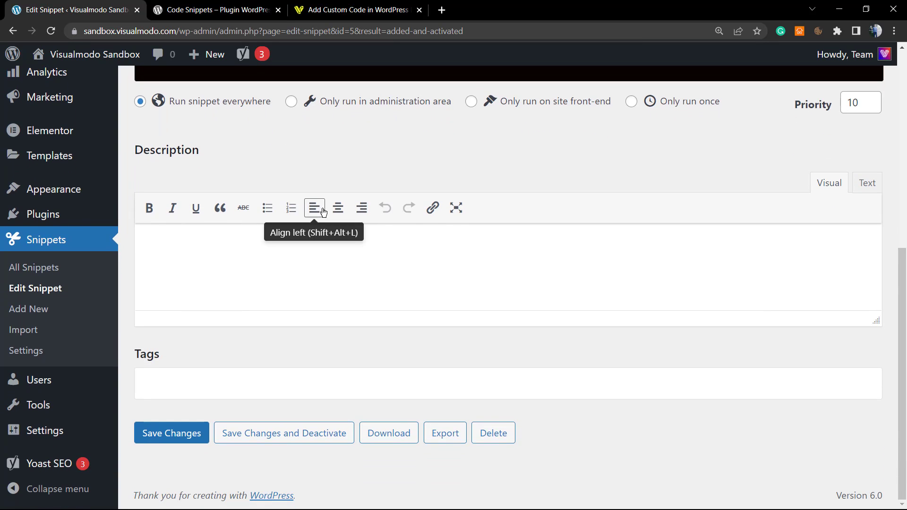
{"action": "scroll", "coordinate": [326, 217], "scroll_direction": "up", "scroll_amount": 8}
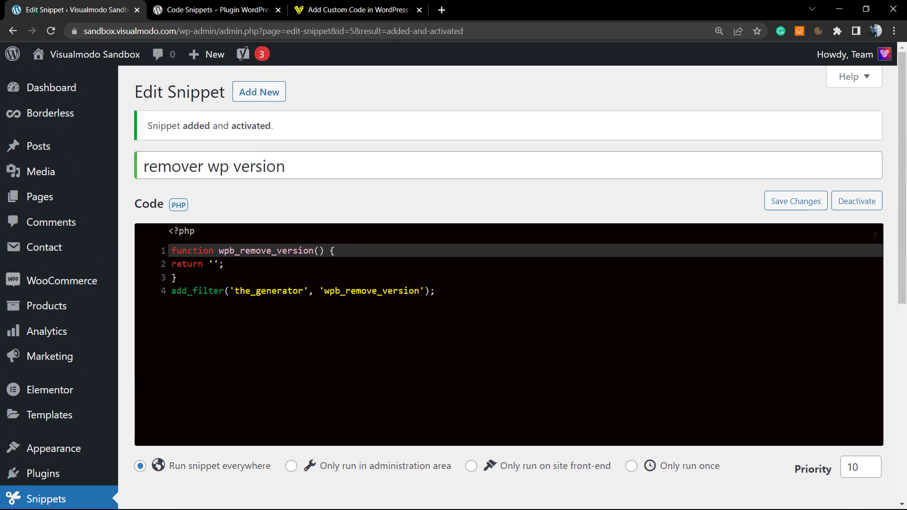
{"action": "left_click", "coordinate": [228, 274]}
{"action": "left_click", "coordinate": [240, 244]}
{"action": "left_click", "coordinate": [243, 263]}
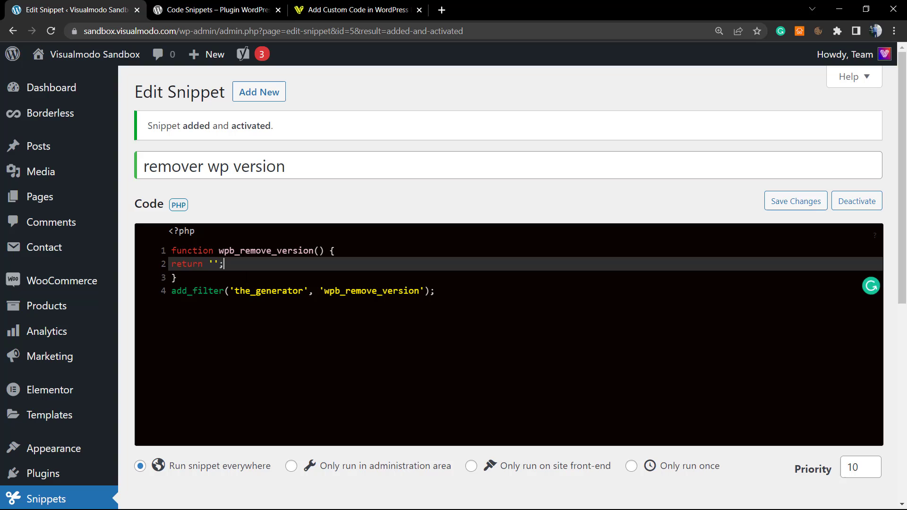
{"action": "left_click", "coordinate": [246, 278]}
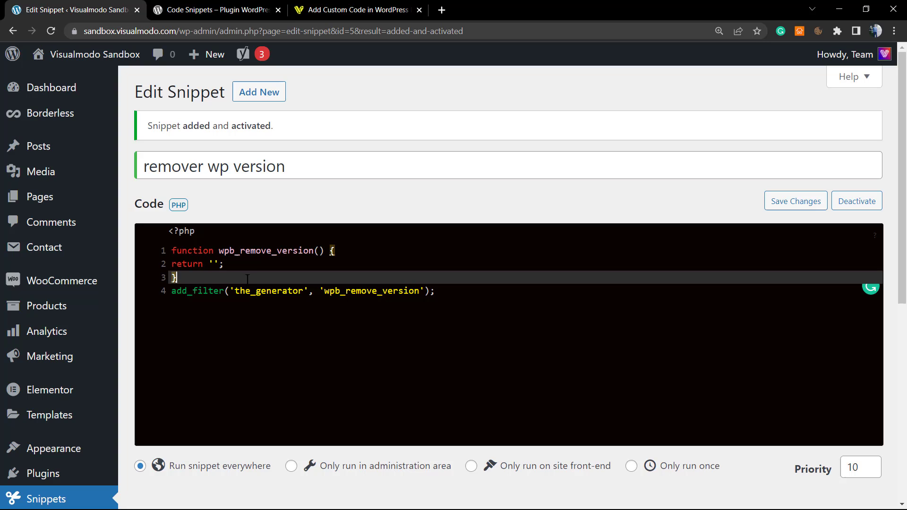
Insert a stray closing brace on a new line after the function's closing brace
{"action": "key", "text": "Return"}
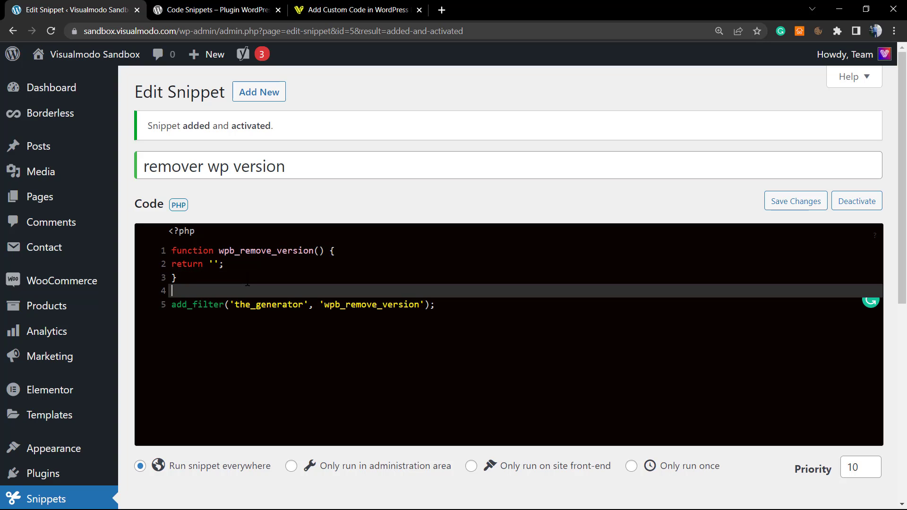
{"action": "type", "text": "0"}
{"action": "key", "text": "BackSpace"}
{"action": "type", "text": "}"}
Save the edited snippet, which brings up the WordPress Don't Panic fatal-error page
{"action": "left_click", "coordinate": [197, 347]}
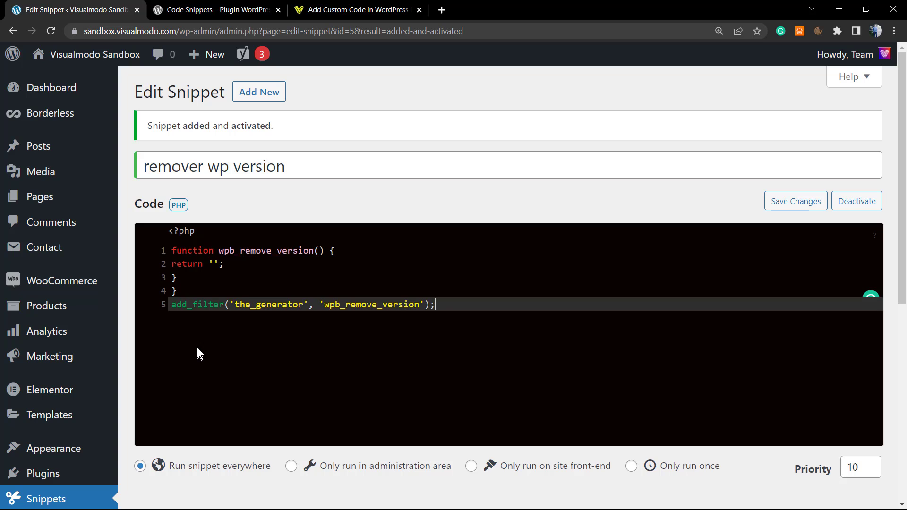
{"action": "scroll", "coordinate": [203, 326], "scroll_direction": "down", "scroll_amount": 4}
{"action": "scroll", "coordinate": [190, 329], "scroll_direction": "down", "scroll_amount": 4}
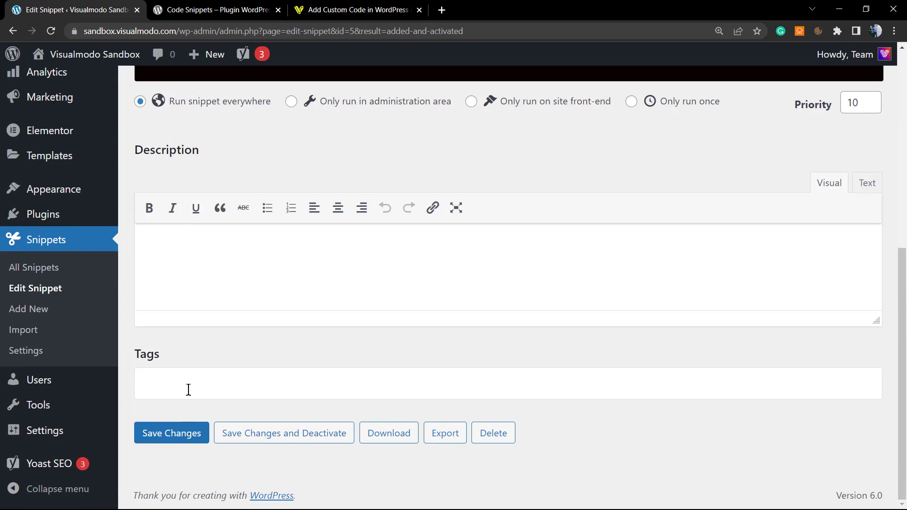
{"action": "left_click", "coordinate": [172, 433]}
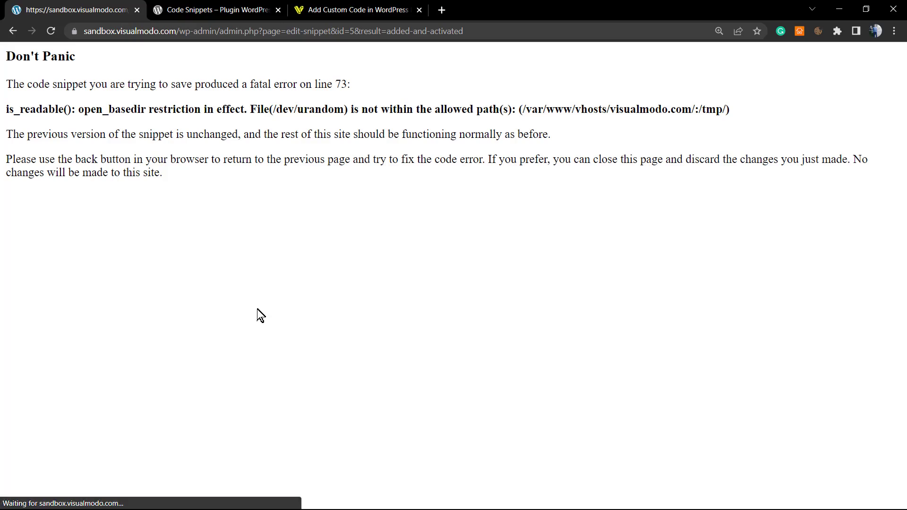
{"action": "scroll", "coordinate": [191, 227], "scroll_direction": "up", "scroll_amount": 3}
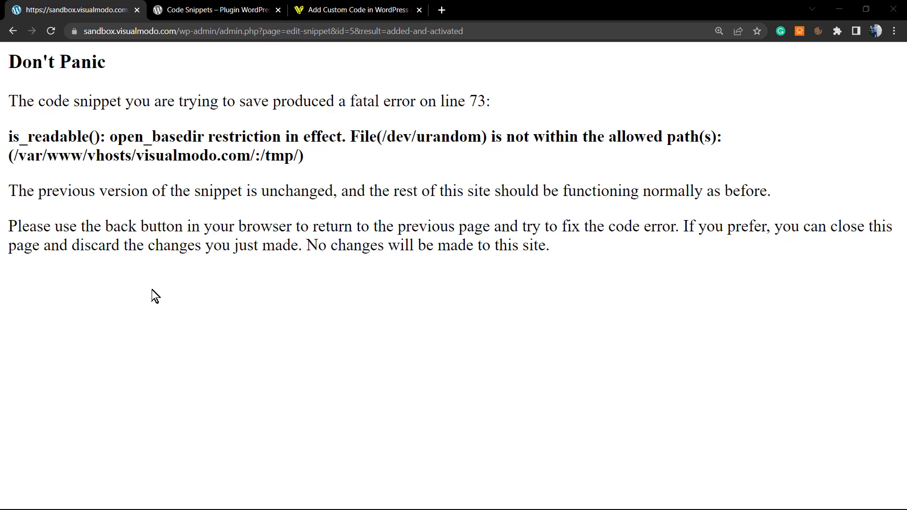
{"action": "left_click_drag", "start_coordinate": [251, 191], "coordinate": [337, 192]}
{"action": "triple_click", "coordinate": [371, 193]}
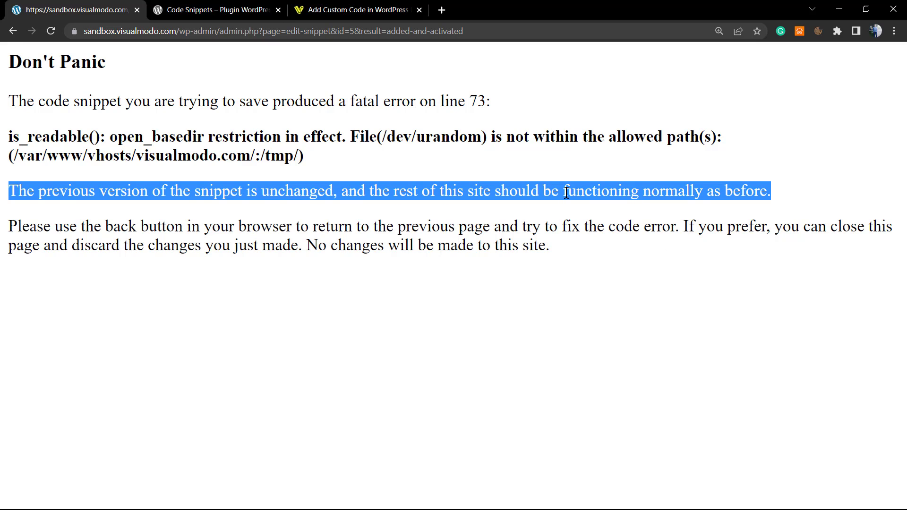
{"action": "left_click", "coordinate": [12, 31]}
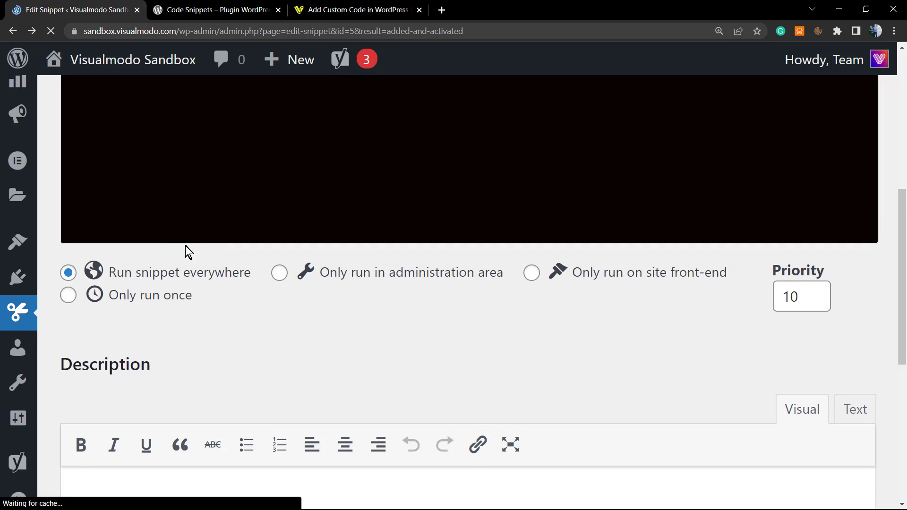
Review the Edit Snippet page, selecting then deselecting the four wpb_remove_version code lines
{"action": "scroll", "coordinate": [185, 246], "scroll_direction": "up", "scroll_amount": 7}
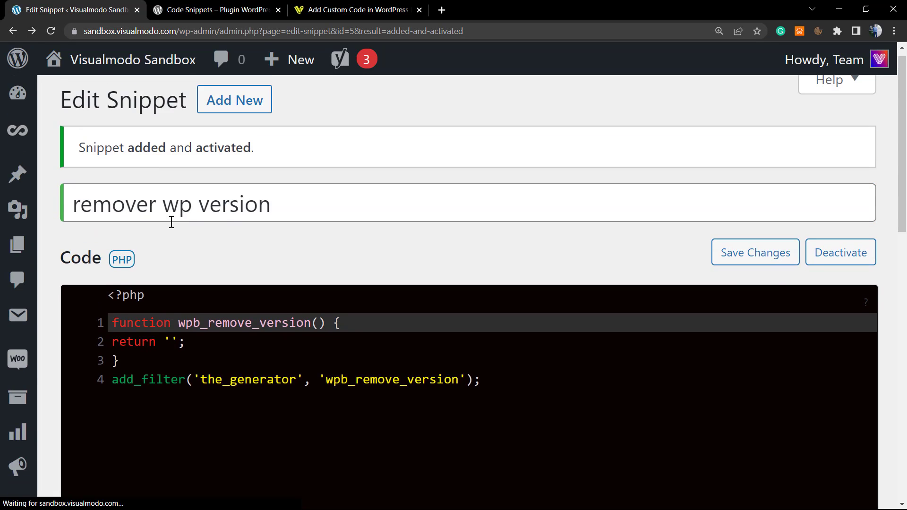
{"action": "scroll", "coordinate": [180, 227], "scroll_direction": "down", "scroll_amount": 1}
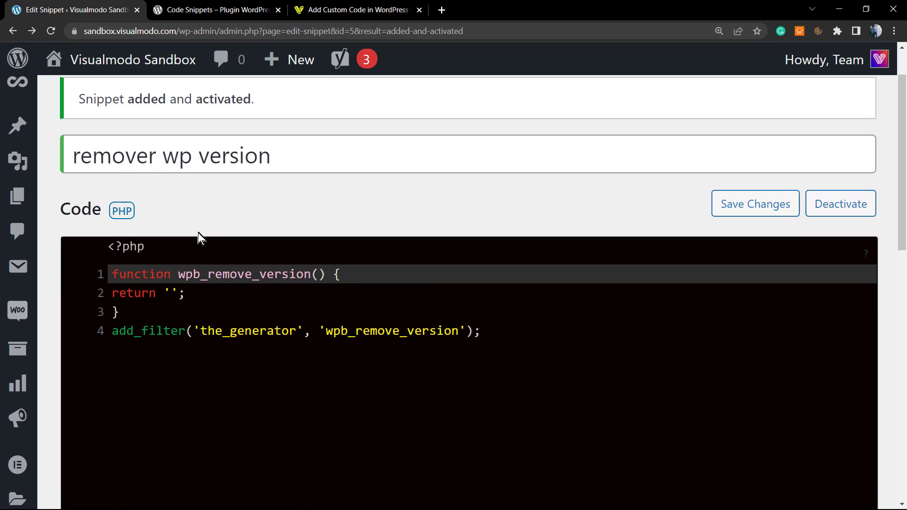
{"action": "scroll", "coordinate": [197, 233], "scroll_direction": "down", "scroll_amount": 1}
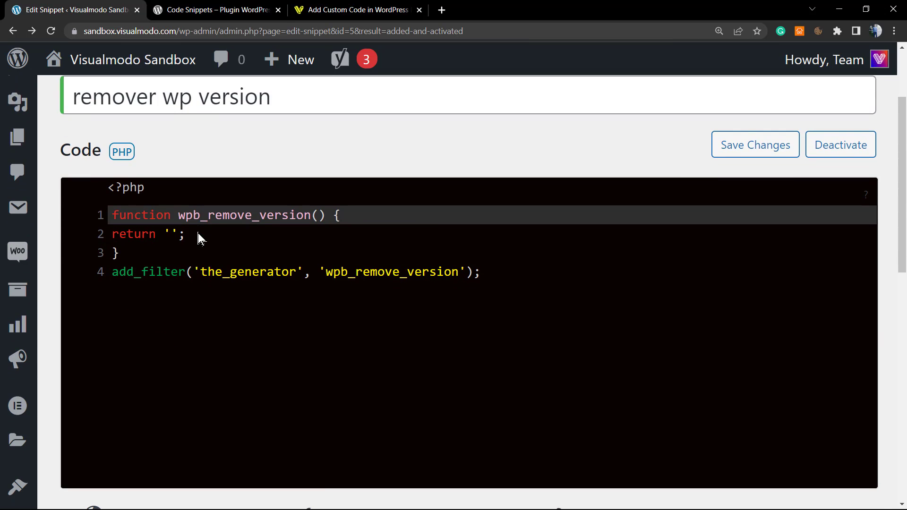
{"action": "scroll", "coordinate": [198, 237], "scroll_direction": "up", "scroll_amount": 1}
{"action": "scroll", "coordinate": [199, 236], "scroll_direction": "up", "scroll_amount": 1}
{"action": "left_click_drag", "start_coordinate": [481, 389], "coordinate": [67, 326]}
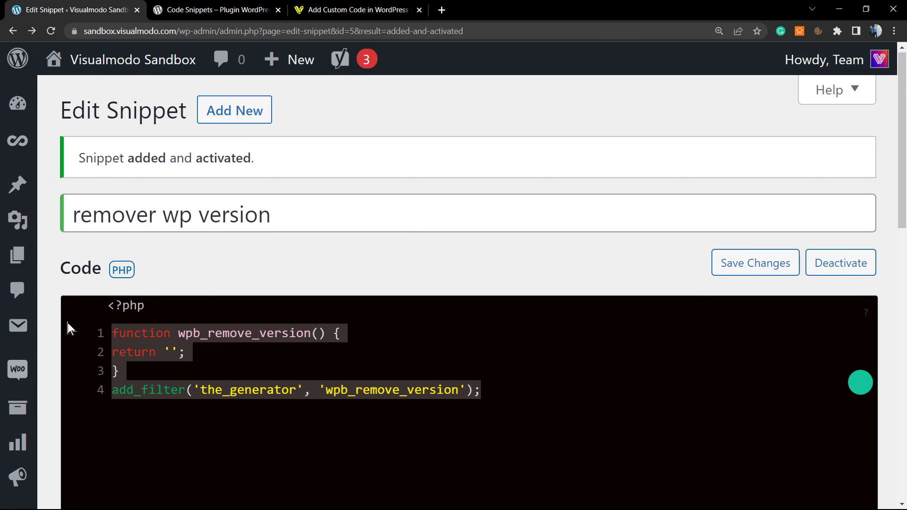
{"action": "left_click", "coordinate": [557, 409]}
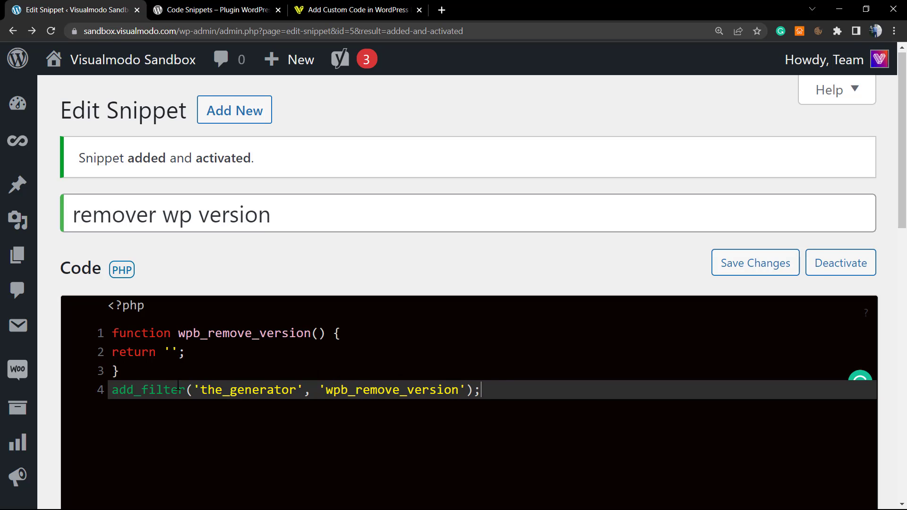
{"action": "scroll", "coordinate": [227, 383], "scroll_direction": "down", "scroll_amount": 6}
{"action": "scroll", "coordinate": [321, 375], "scroll_direction": "down", "scroll_amount": 2}
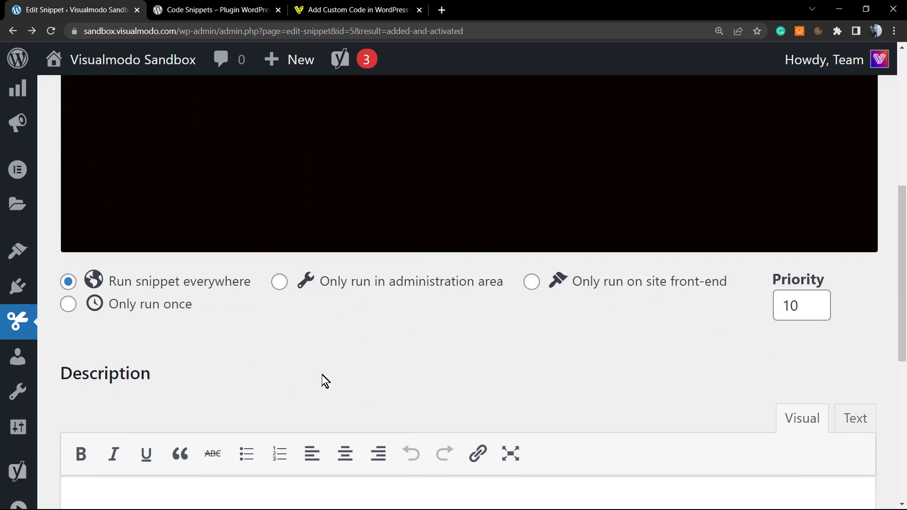
{"action": "scroll", "coordinate": [321, 375], "scroll_direction": "up", "scroll_amount": 2}
{"action": "scroll", "coordinate": [322, 375], "scroll_direction": "down", "scroll_amount": 2}
{"action": "scroll", "coordinate": [322, 377], "scroll_direction": "up", "scroll_amount": 6}
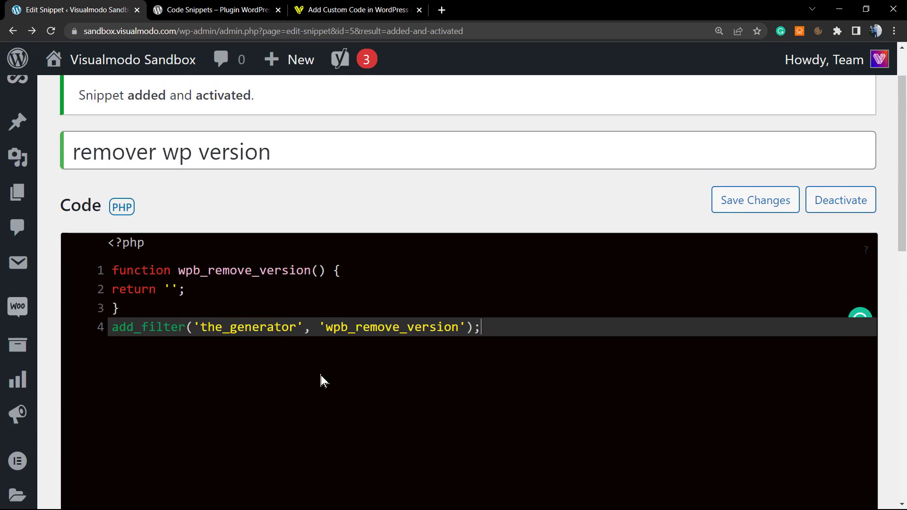
{"action": "scroll", "coordinate": [320, 378], "scroll_direction": "down", "scroll_amount": 4}
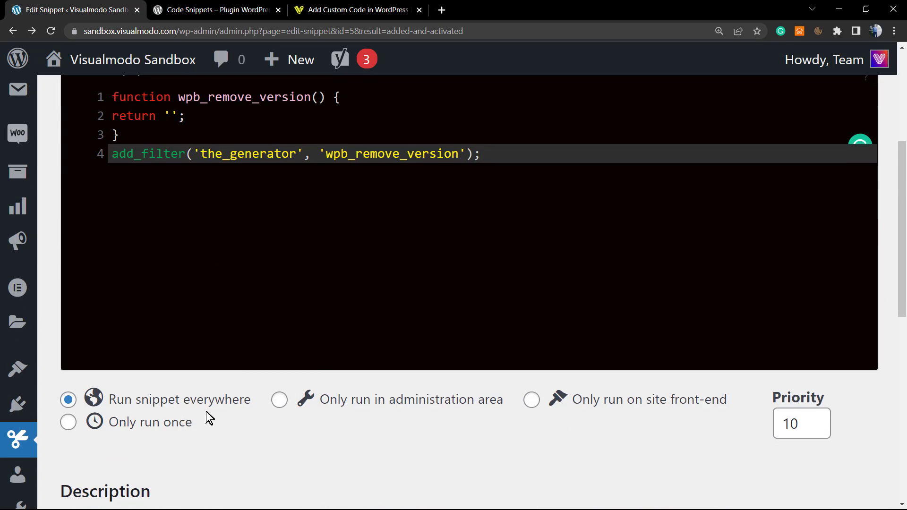
{"action": "scroll", "coordinate": [217, 413], "scroll_direction": "up", "scroll_amount": 5}
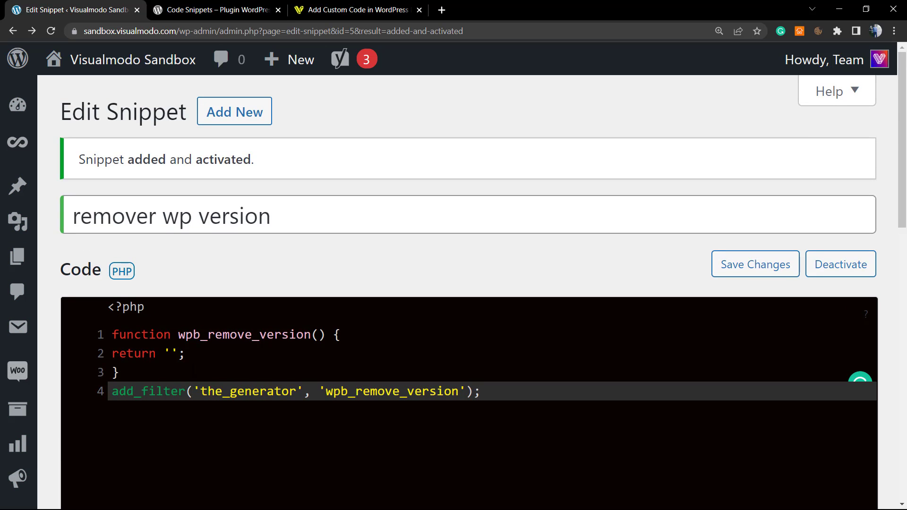
Add a closing brace on a new line after line 3 of the code
{"action": "left_click", "coordinate": [160, 369]}
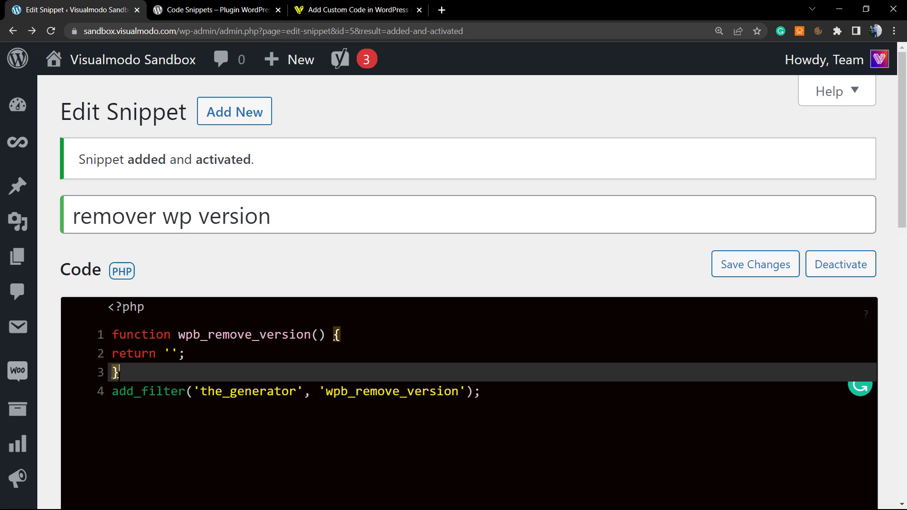
{"action": "left_click", "coordinate": [91, 375]}
{"action": "left_click", "coordinate": [145, 371]}
{"action": "key", "text": "Return"}
{"action": "type", "text": "}"}
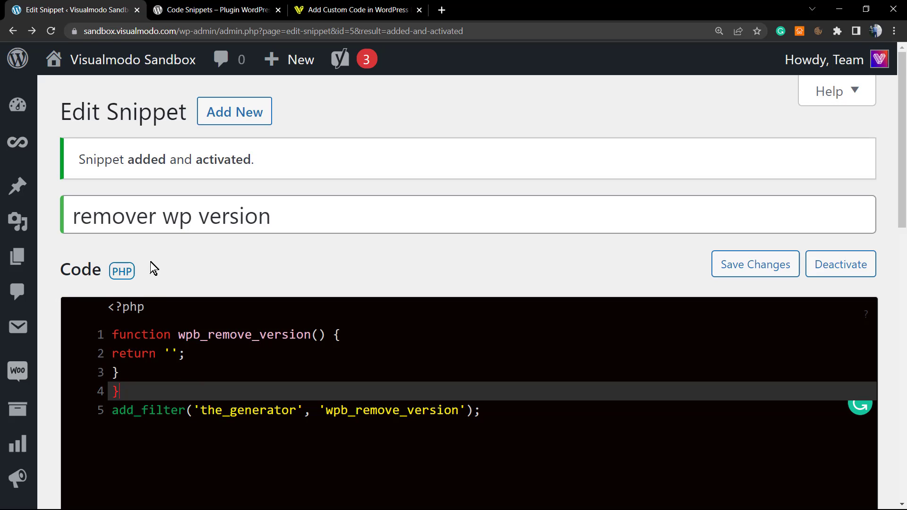
{"action": "scroll", "coordinate": [156, 273], "scroll_direction": "down", "scroll_amount": 1}
{"action": "left_click", "coordinate": [166, 372]}
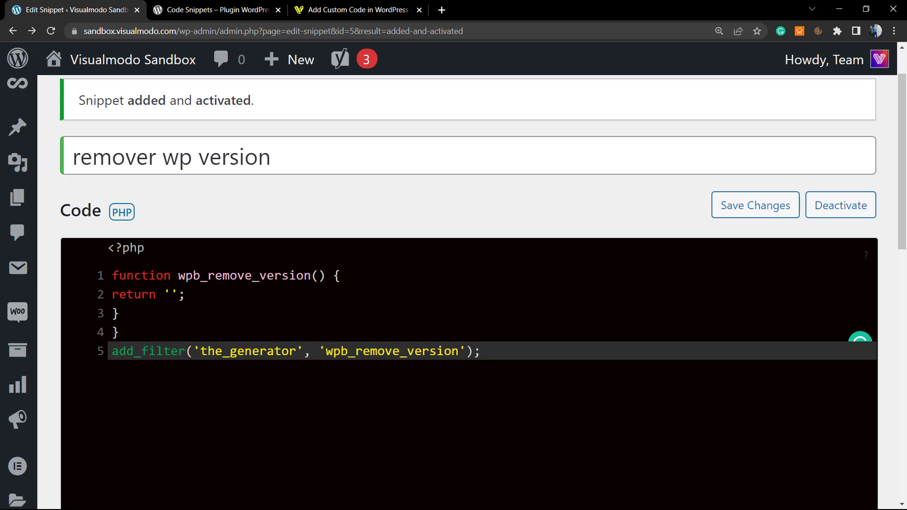
{"action": "key", "text": "Up"}
{"action": "key", "text": "Up"}
{"action": "left_click", "coordinate": [177, 333]}
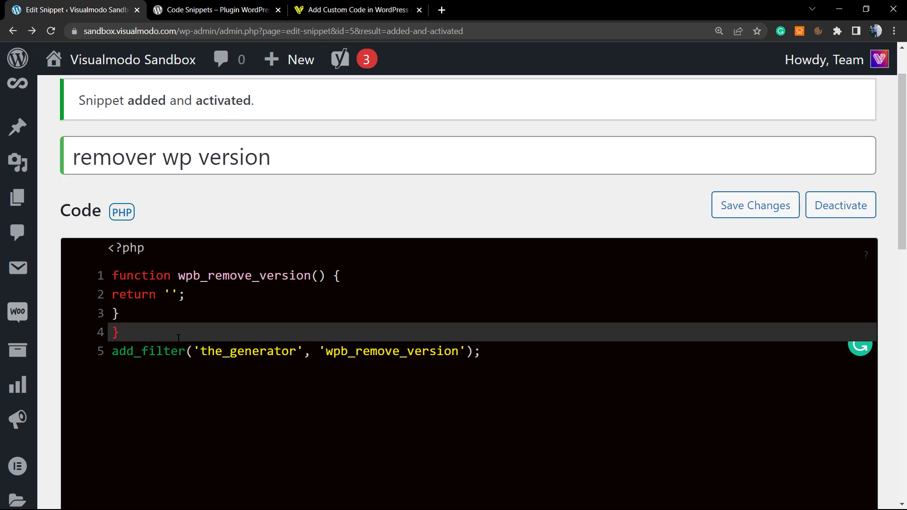
Delete the extra closing brace on line 4 and return to the All Snippets list
{"action": "scroll", "coordinate": [184, 340], "scroll_direction": "down", "scroll_amount": 7}
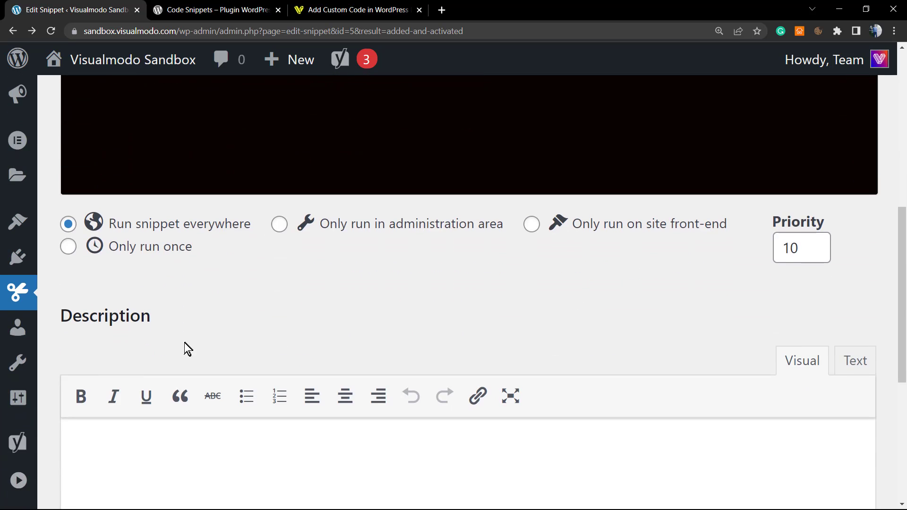
{"action": "scroll", "coordinate": [185, 343], "scroll_direction": "up", "scroll_amount": 1}
{"action": "scroll", "coordinate": [185, 343], "scroll_direction": "up", "scroll_amount": 5}
{"action": "scroll", "coordinate": [185, 342], "scroll_direction": "up", "scroll_amount": 1}
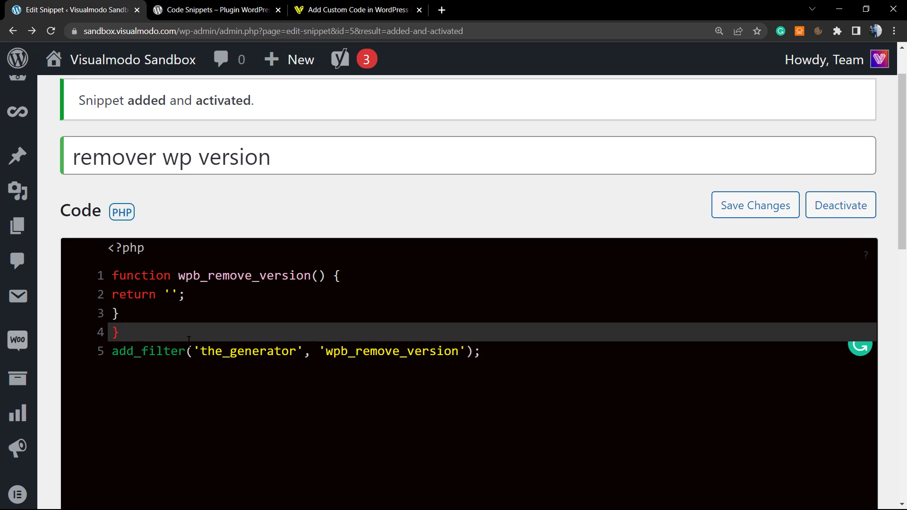
{"action": "scroll", "coordinate": [188, 340], "scroll_direction": "down", "scroll_amount": 7}
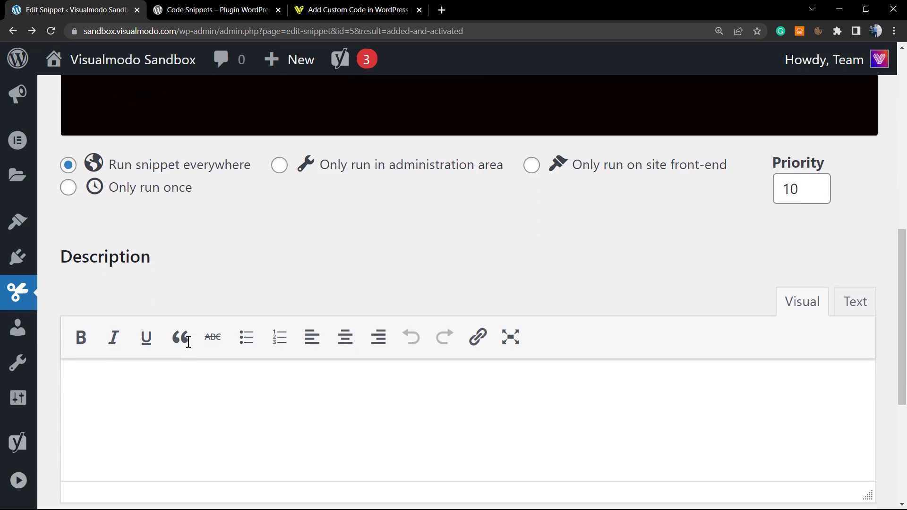
{"action": "scroll", "coordinate": [189, 342], "scroll_direction": "up", "scroll_amount": 7}
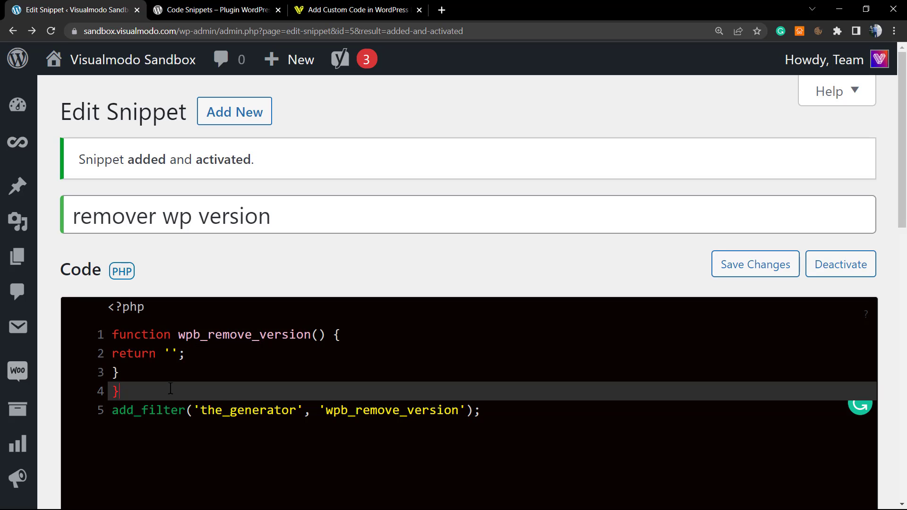
{"action": "key", "text": "BackSpace"}
{"action": "key", "text": "BackSpace"}
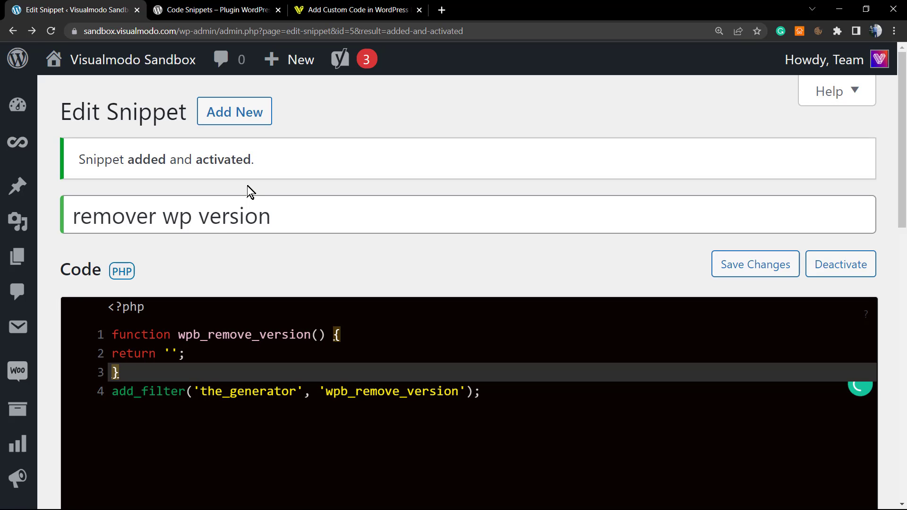
{"action": "key", "text": "F5"}
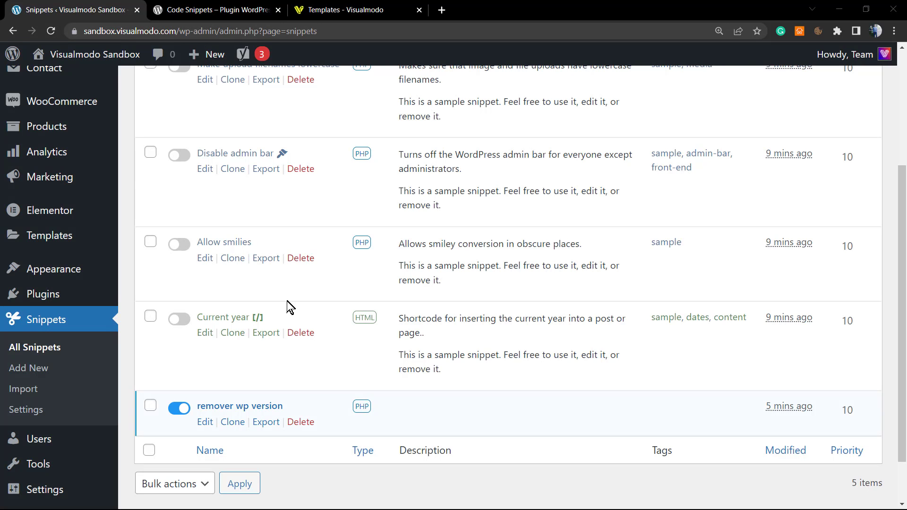
Switch the remover wp version snippet off and then back on so it remains active
{"action": "scroll", "coordinate": [288, 306], "scroll_direction": "up", "scroll_amount": 4}
{"action": "scroll", "coordinate": [269, 322], "scroll_direction": "down", "scroll_amount": 5}
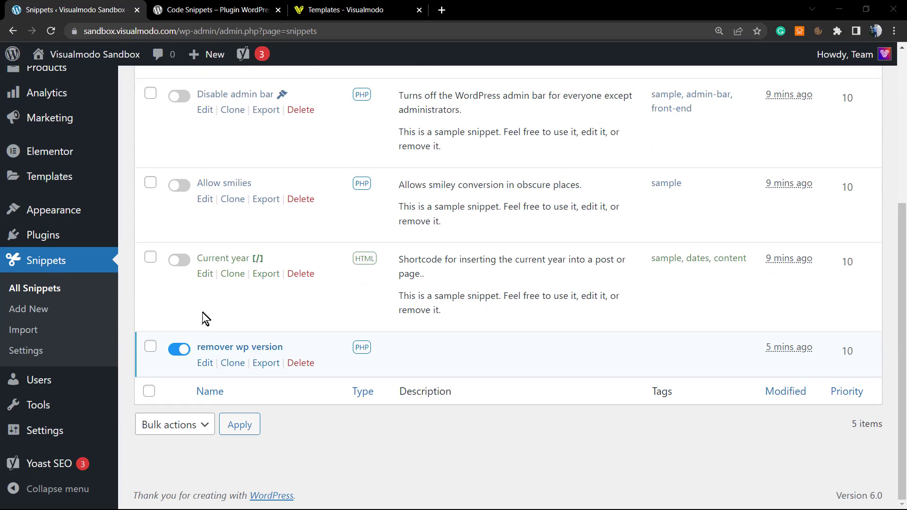
{"action": "left_click", "coordinate": [180, 354]}
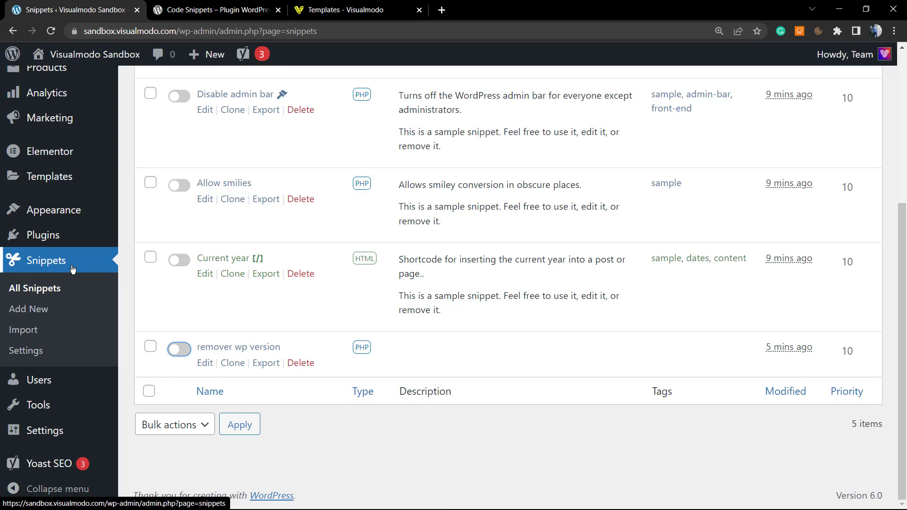
{"action": "left_click", "coordinate": [181, 352]}
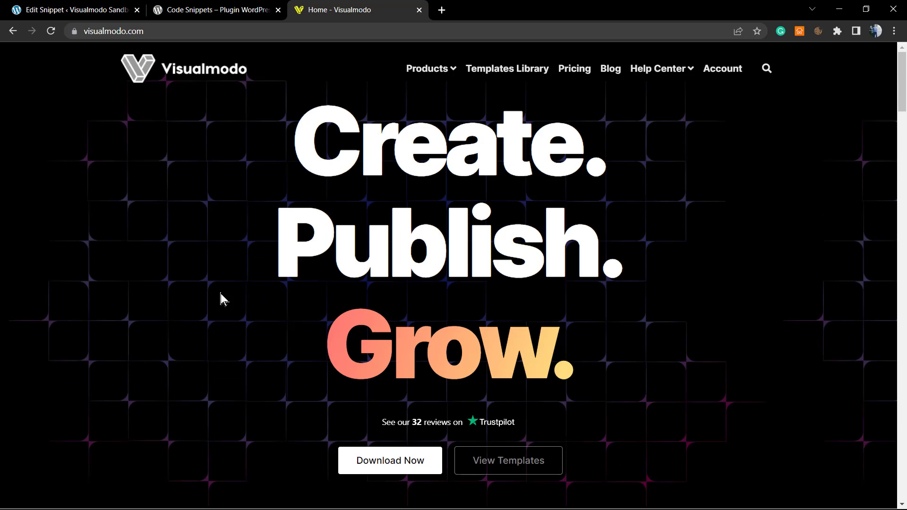
Open Templates Library from the Visualmodo header to view the Anzu Starter Templates
{"action": "scroll", "coordinate": [197, 311], "scroll_direction": "down", "scroll_amount": 7}
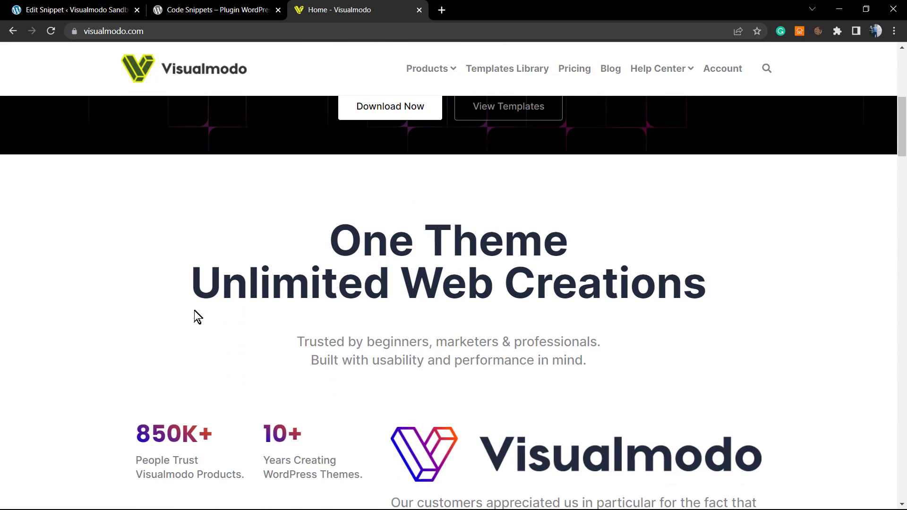
{"action": "scroll", "coordinate": [194, 312], "scroll_direction": "down", "scroll_amount": 7}
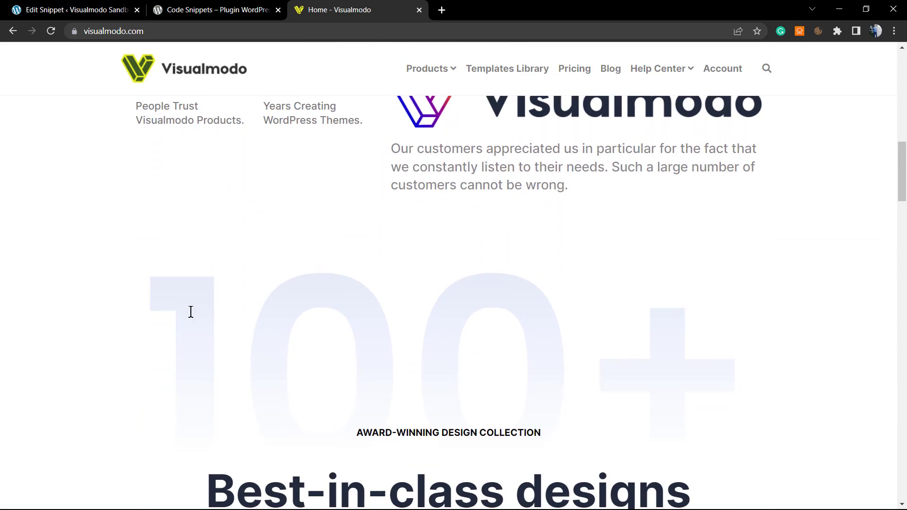
{"action": "scroll", "coordinate": [190, 311], "scroll_direction": "down", "scroll_amount": 10}
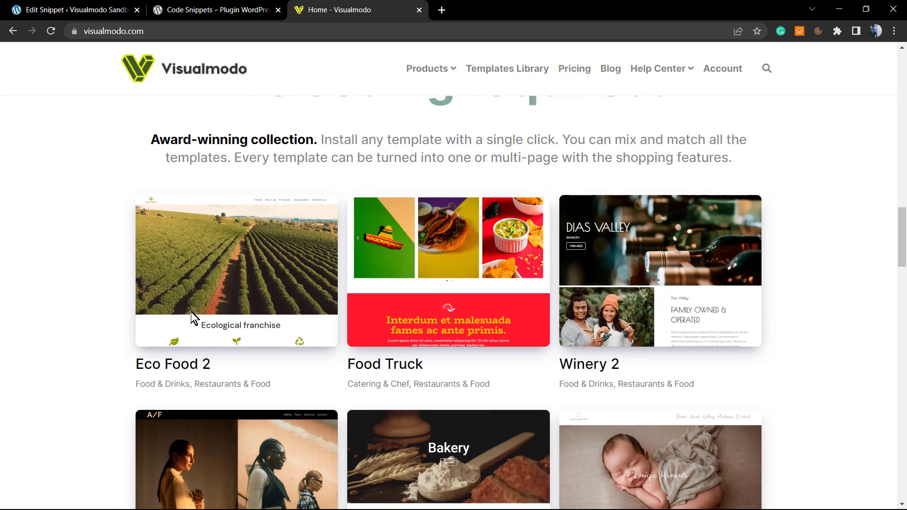
{"action": "scroll", "coordinate": [191, 311], "scroll_direction": "down", "scroll_amount": 3}
{"action": "scroll", "coordinate": [191, 312], "scroll_direction": "up", "scroll_amount": 7}
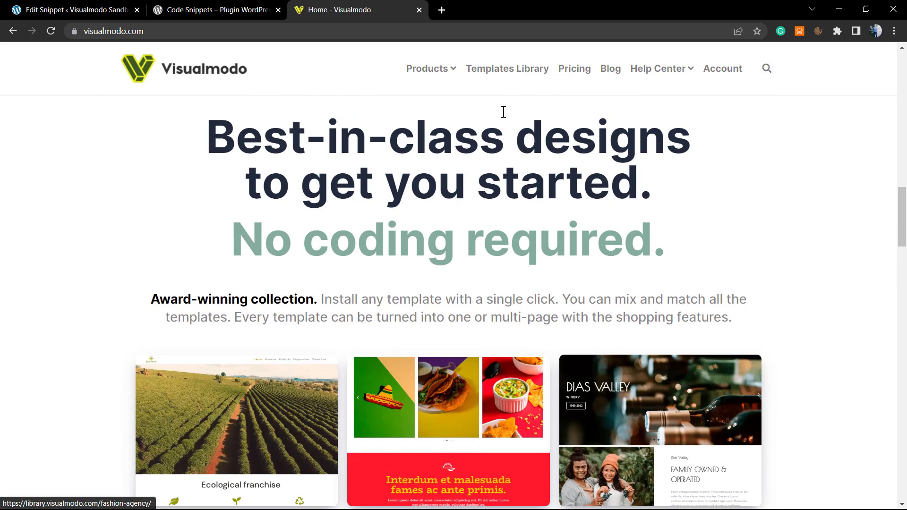
{"action": "left_click", "coordinate": [511, 77]}
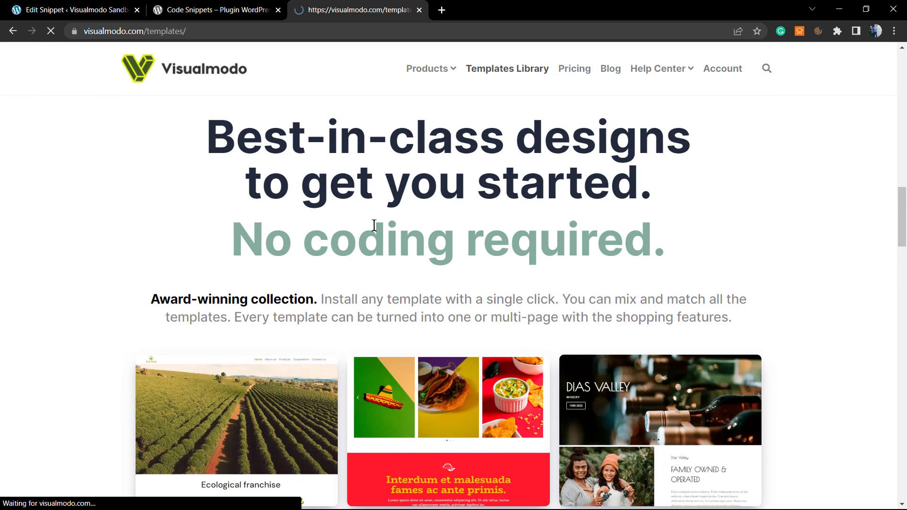
{"action": "scroll", "coordinate": [353, 264], "scroll_direction": "down", "scroll_amount": 1}
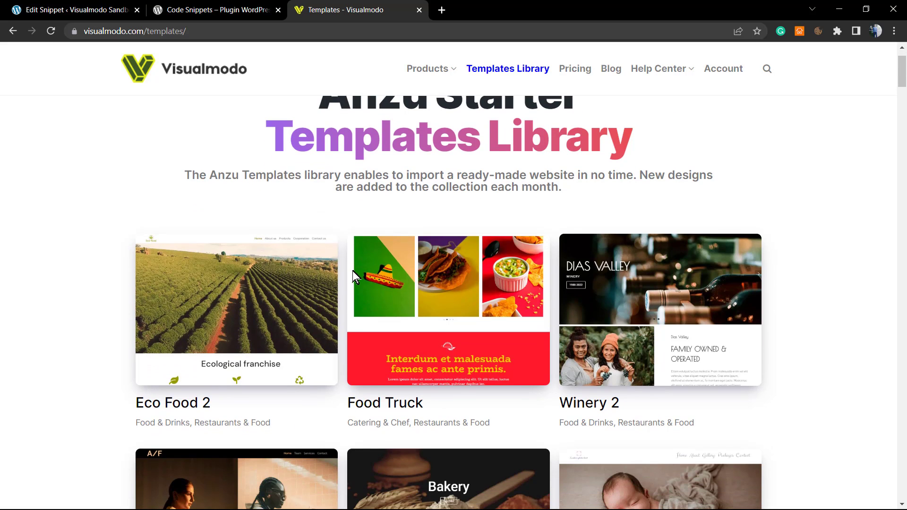
{"action": "scroll", "coordinate": [106, 307], "scroll_direction": "up", "scroll_amount": 1}
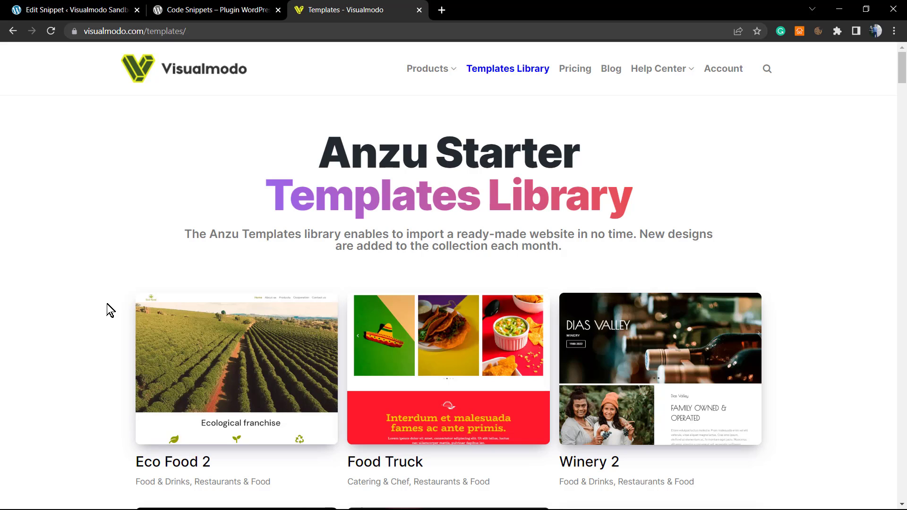
Scroll the Templates Library past Massage, Eco Food and Barber to Makeup, Firebrigade and Aromatherapy
{"action": "scroll", "coordinate": [126, 257], "scroll_direction": "down", "scroll_amount": 3}
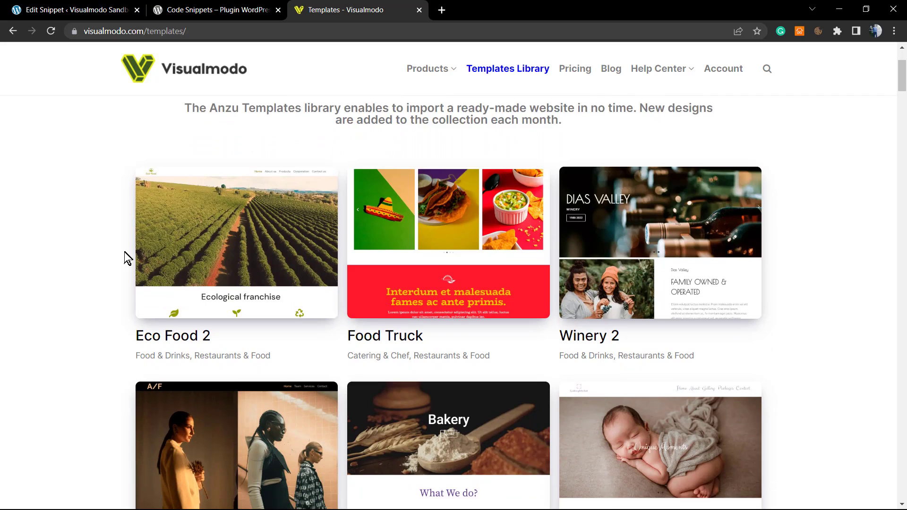
{"action": "scroll", "coordinate": [126, 257], "scroll_direction": "down", "scroll_amount": 10}
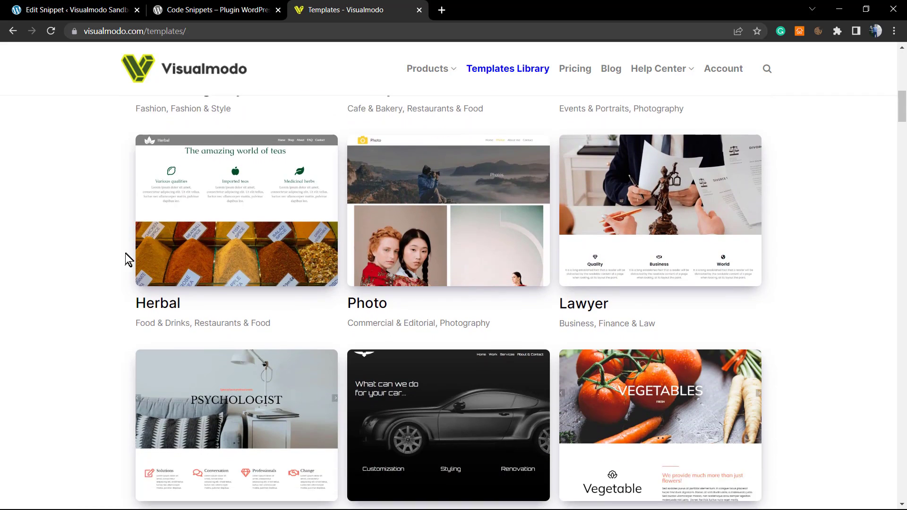
{"action": "scroll", "coordinate": [130, 260], "scroll_direction": "down", "scroll_amount": 3}
{"action": "scroll", "coordinate": [130, 256], "scroll_direction": "down", "scroll_amount": 6}
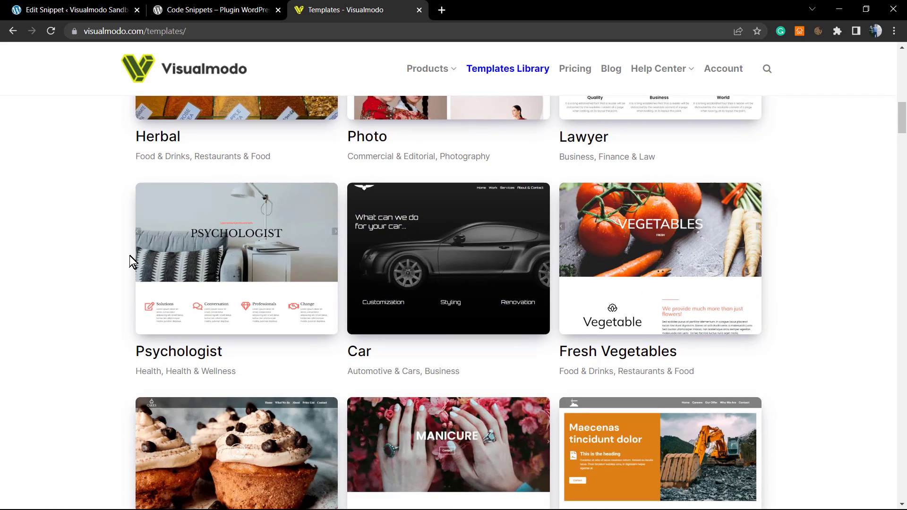
{"action": "scroll", "coordinate": [127, 261], "scroll_direction": "down", "scroll_amount": 10}
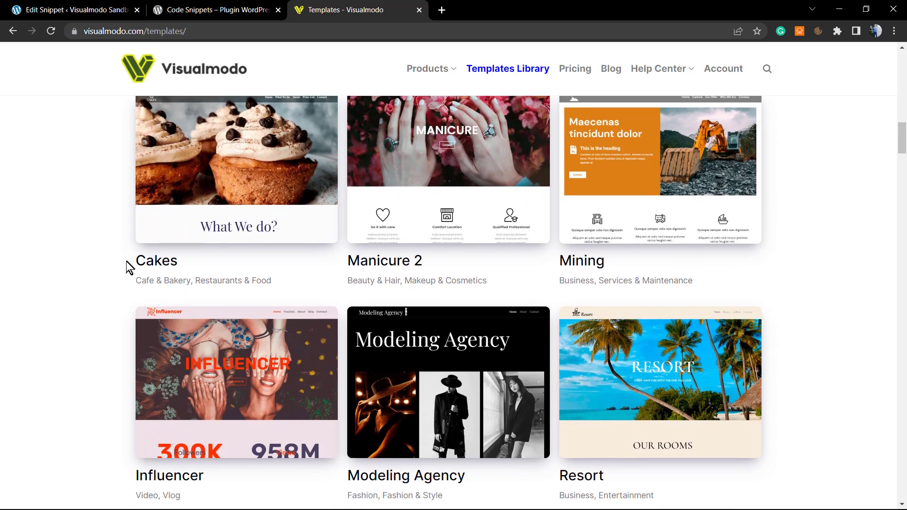
{"action": "scroll", "coordinate": [126, 267], "scroll_direction": "down", "scroll_amount": 3}
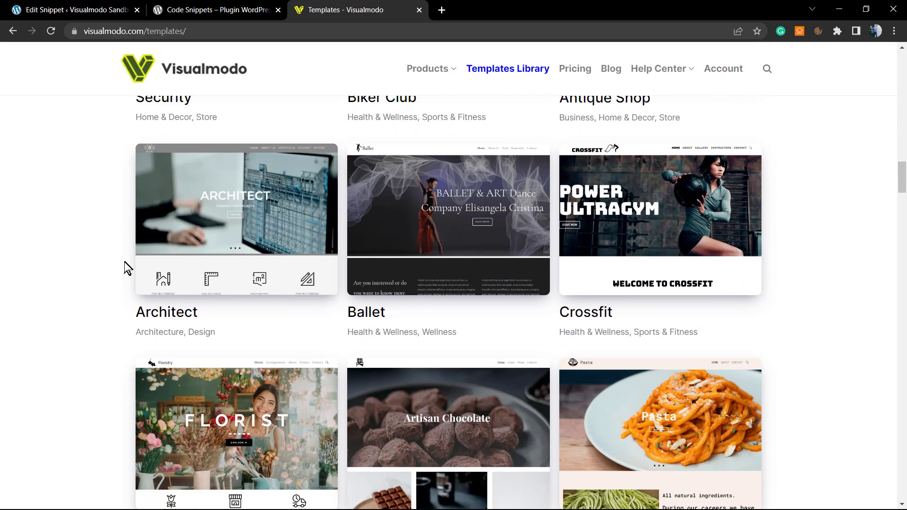
{"action": "scroll", "coordinate": [126, 267], "scroll_direction": "down", "scroll_amount": 2}
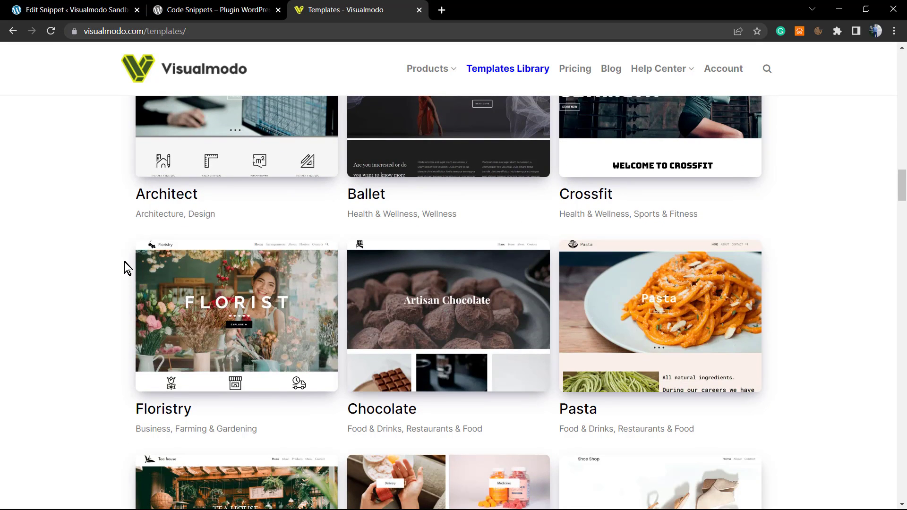
{"action": "scroll", "coordinate": [126, 268], "scroll_direction": "down", "scroll_amount": 3}
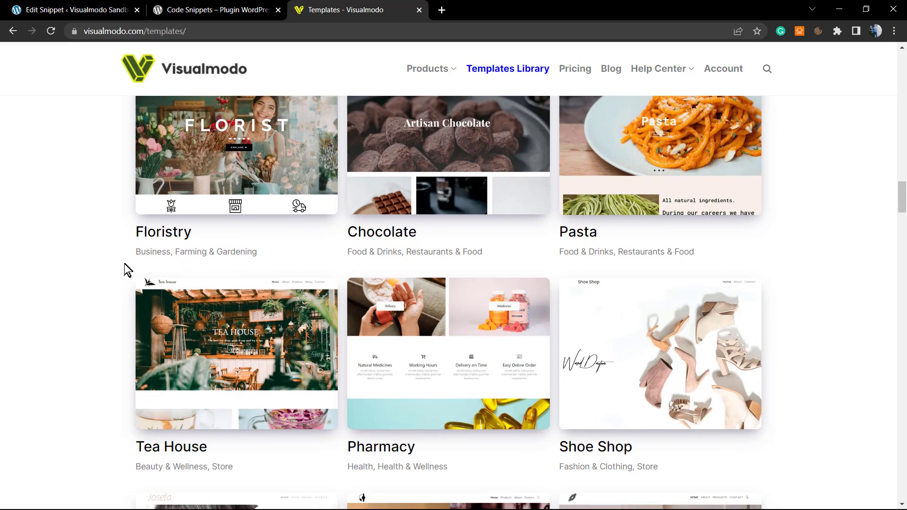
{"action": "scroll", "coordinate": [123, 264], "scroll_direction": "down", "scroll_amount": 2}
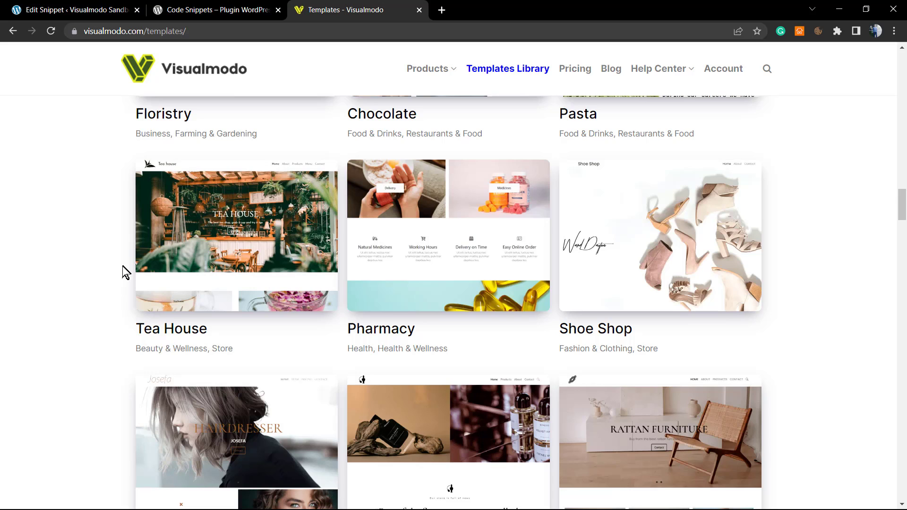
{"action": "scroll", "coordinate": [122, 267], "scroll_direction": "down", "scroll_amount": 5}
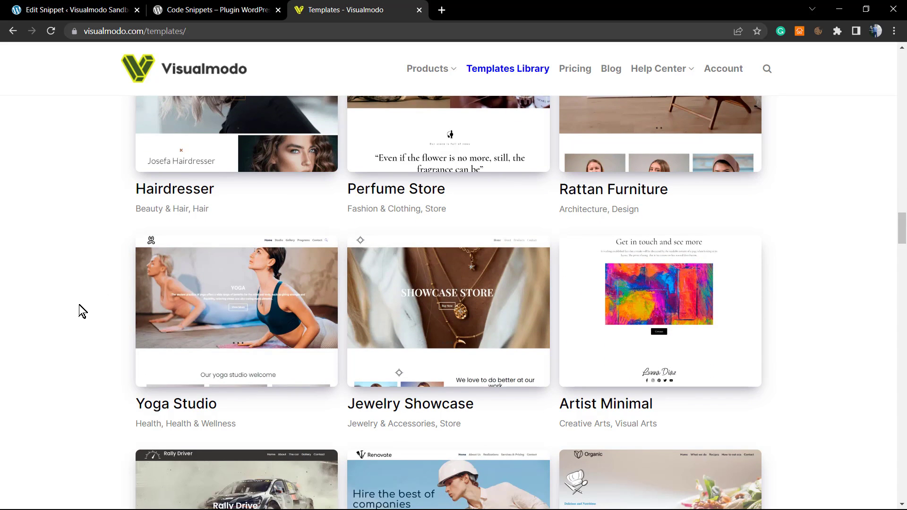
{"action": "scroll", "coordinate": [83, 310], "scroll_direction": "down", "scroll_amount": 5}
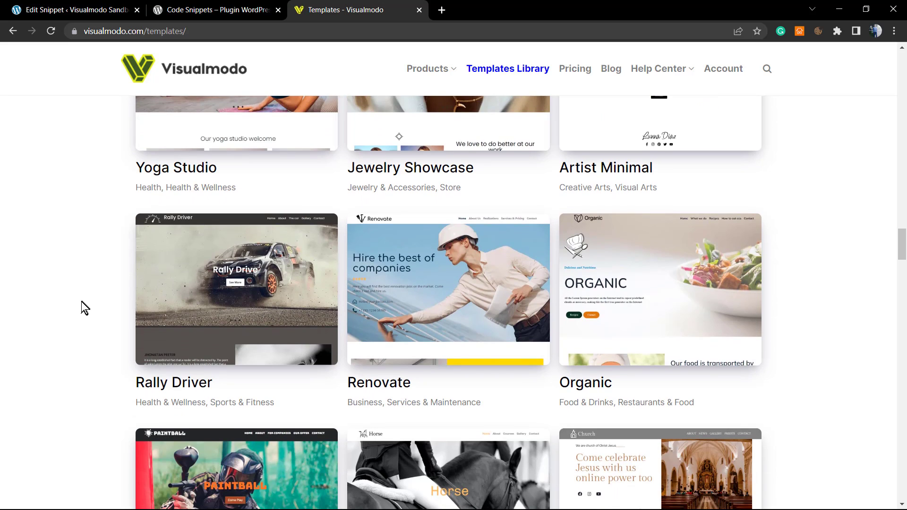
{"action": "scroll", "coordinate": [76, 309], "scroll_direction": "down", "scroll_amount": 11}
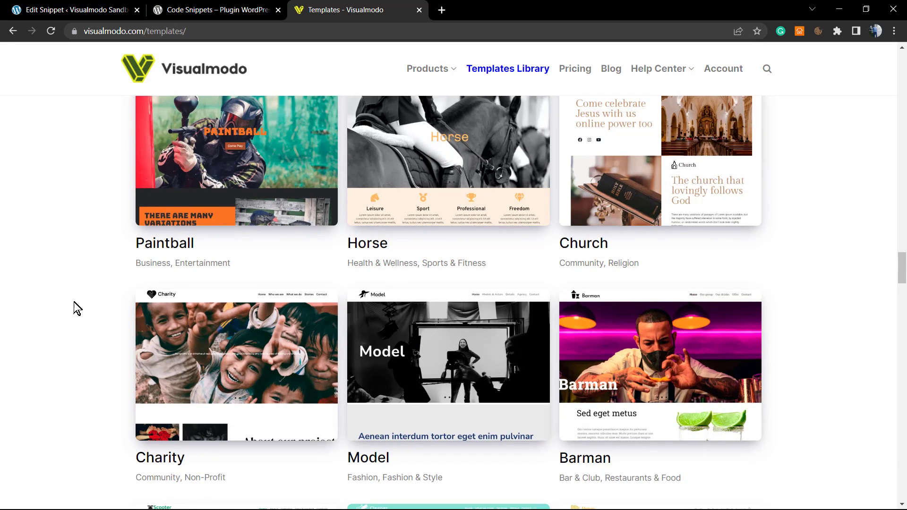
{"action": "scroll", "coordinate": [68, 303], "scroll_direction": "down", "scroll_amount": 9}
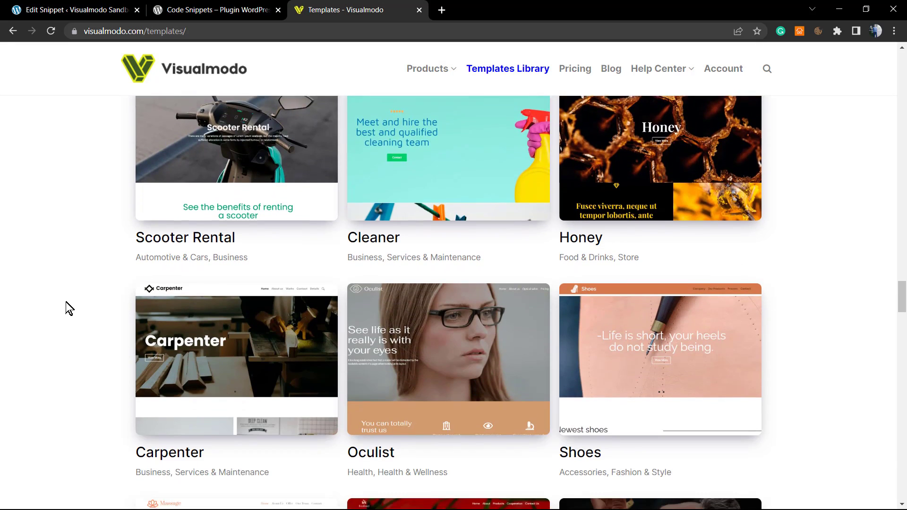
{"action": "scroll", "coordinate": [69, 308], "scroll_direction": "down", "scroll_amount": 10}
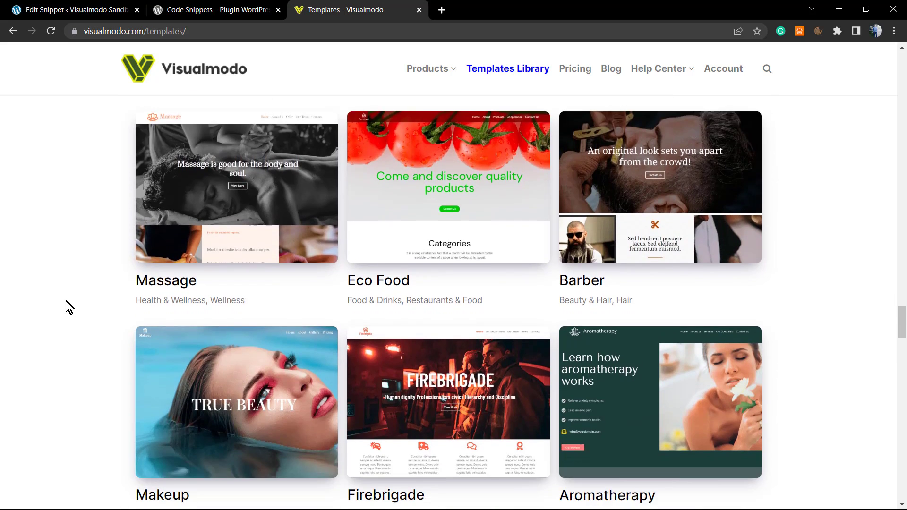